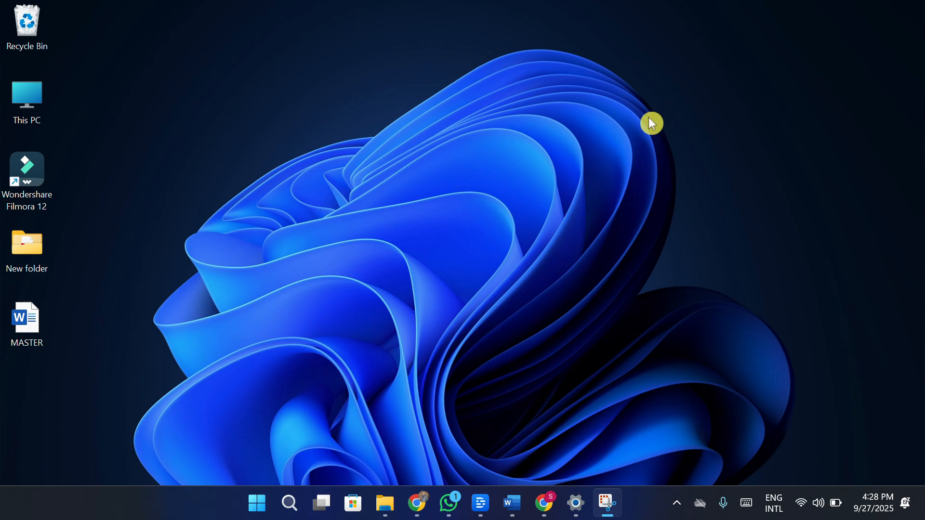
Switch to Chrome and create a new Google Sites site from the Portfolio template in the Personal category
{"action": "left_click", "coordinate": [545, 503]}
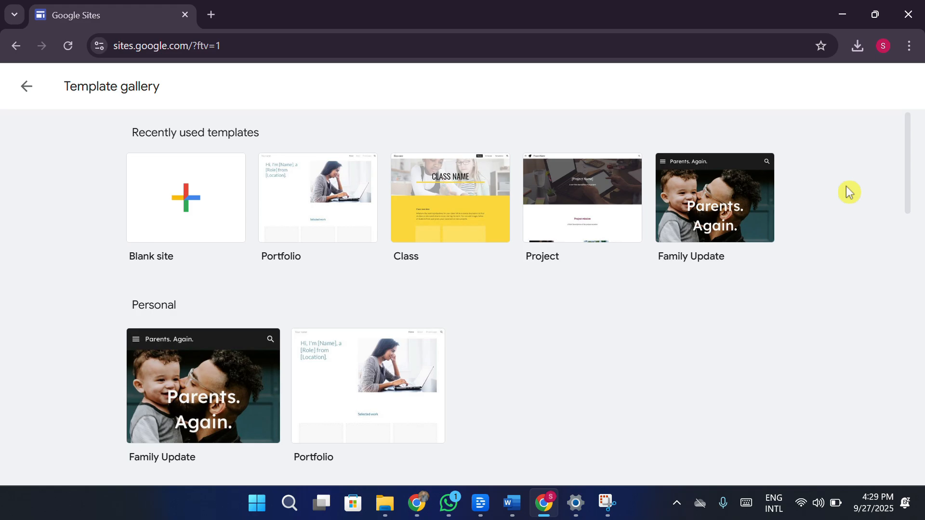
{"action": "scroll", "coordinate": [819, 227], "scroll_direction": "down", "scroll_amount": 5}
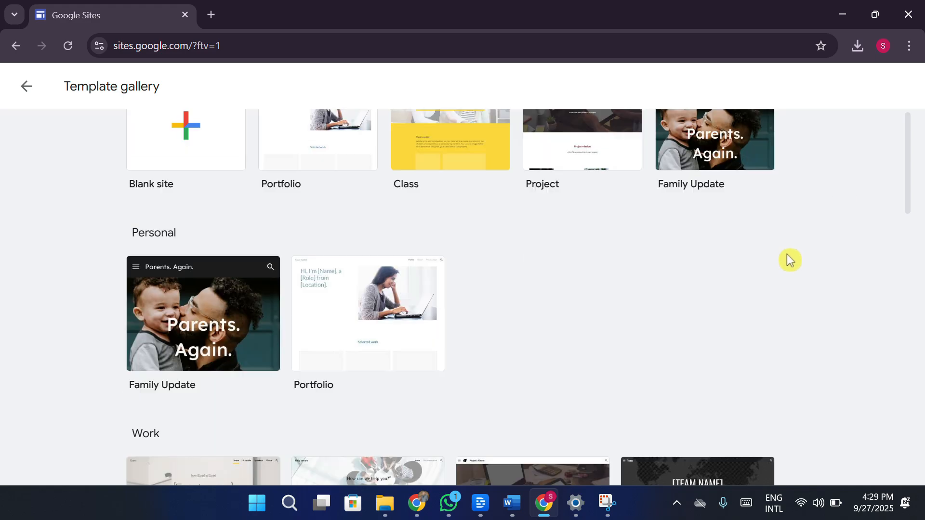
{"action": "scroll", "coordinate": [117, 233], "scroll_direction": "down", "scroll_amount": 3}
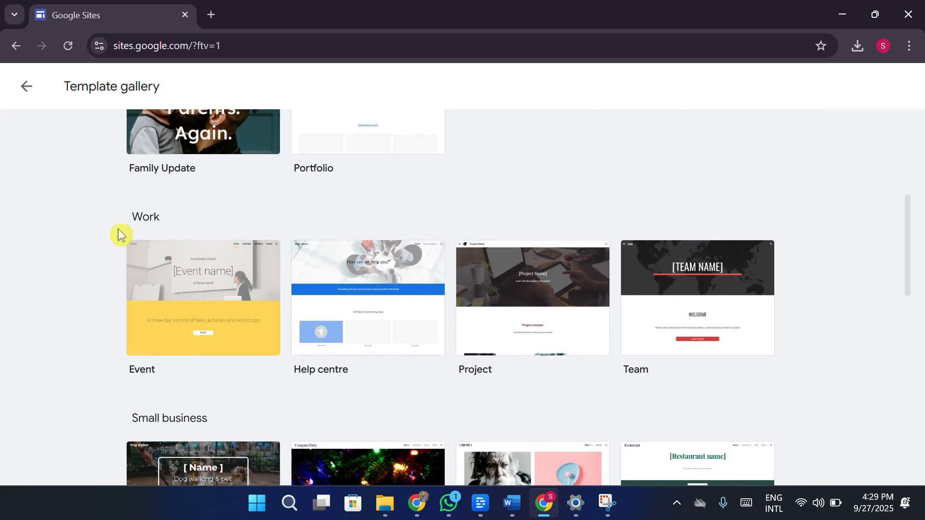
{"action": "scroll", "coordinate": [231, 351], "scroll_direction": "down", "scroll_amount": 5}
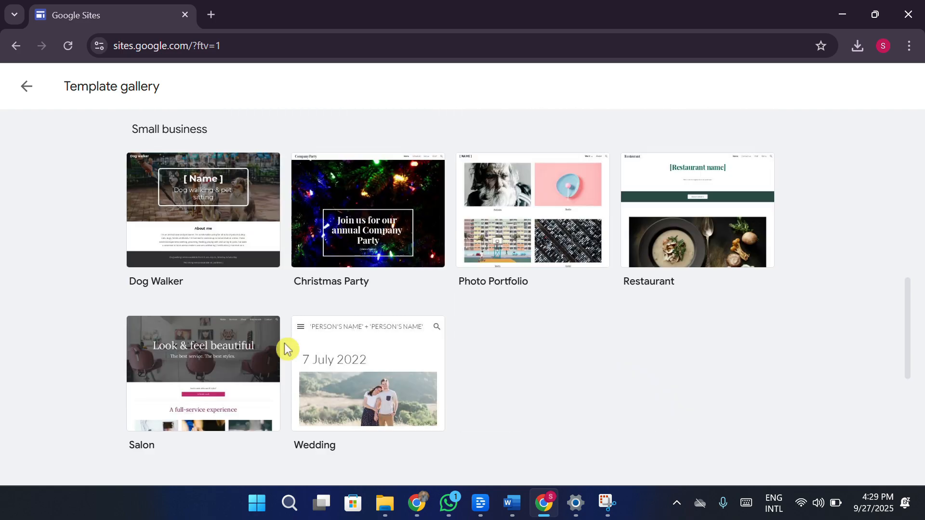
{"action": "scroll", "coordinate": [709, 361], "scroll_direction": "down", "scroll_amount": 7}
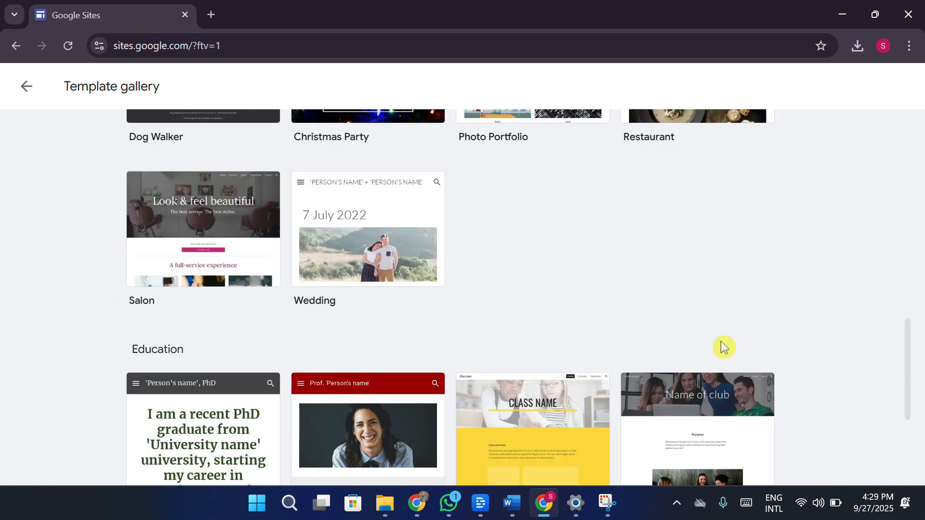
{"action": "scroll", "coordinate": [733, 260], "scroll_direction": "up", "scroll_amount": 7}
{"action": "scroll", "coordinate": [820, 233], "scroll_direction": "up", "scroll_amount": 10}
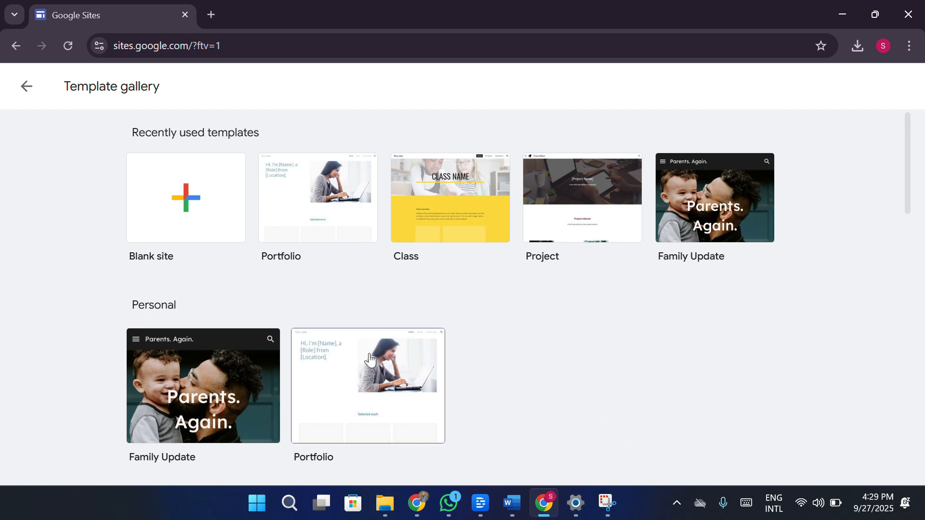
{"action": "left_click", "coordinate": [401, 404]}
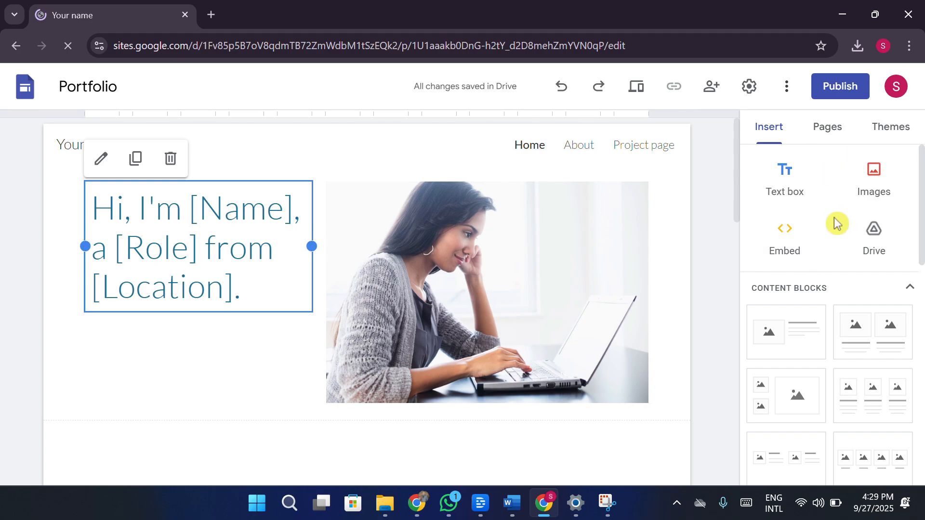
Examine the insertable elements and content blocks, and the additional options of the home page photo
{"action": "scroll", "coordinate": [820, 231], "scroll_direction": "down", "scroll_amount": 3}
{"action": "scroll", "coordinate": [811, 289], "scroll_direction": "down", "scroll_amount": 2}
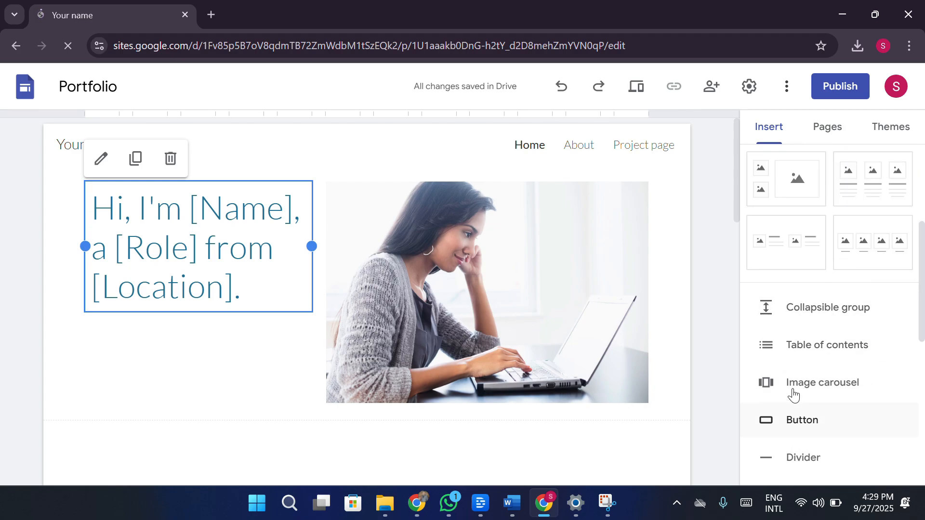
{"action": "scroll", "coordinate": [819, 270], "scroll_direction": "down", "scroll_amount": 2}
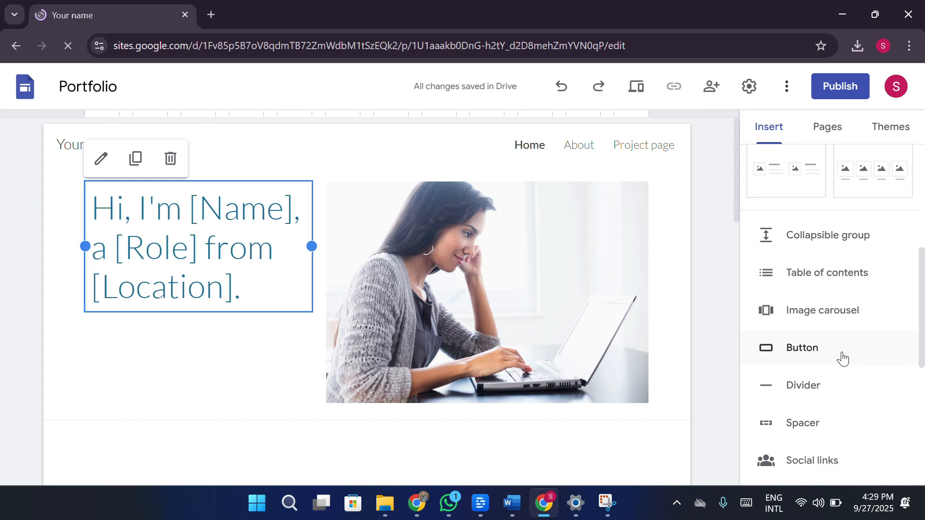
{"action": "left_click", "coordinate": [705, 284]}
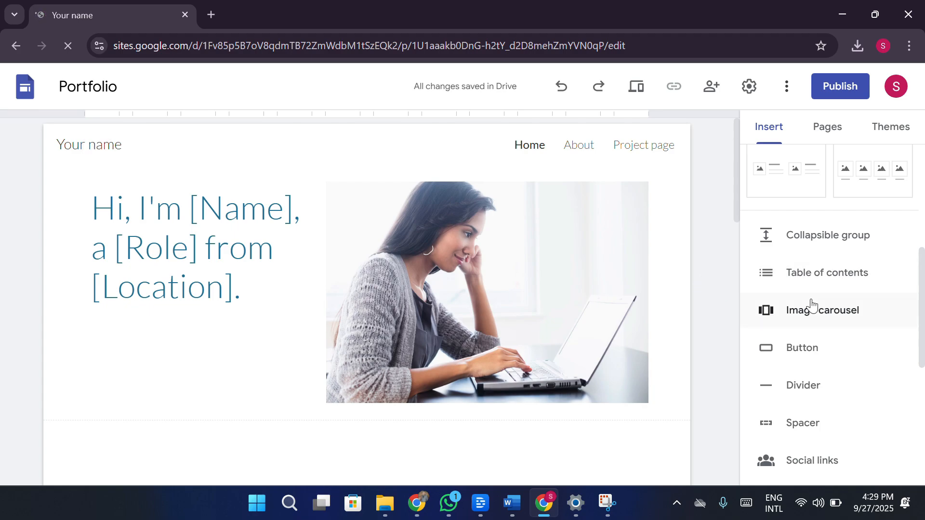
{"action": "scroll", "coordinate": [826, 289], "scroll_direction": "down", "scroll_amount": 2}
{"action": "scroll", "coordinate": [827, 227], "scroll_direction": "up", "scroll_amount": 6}
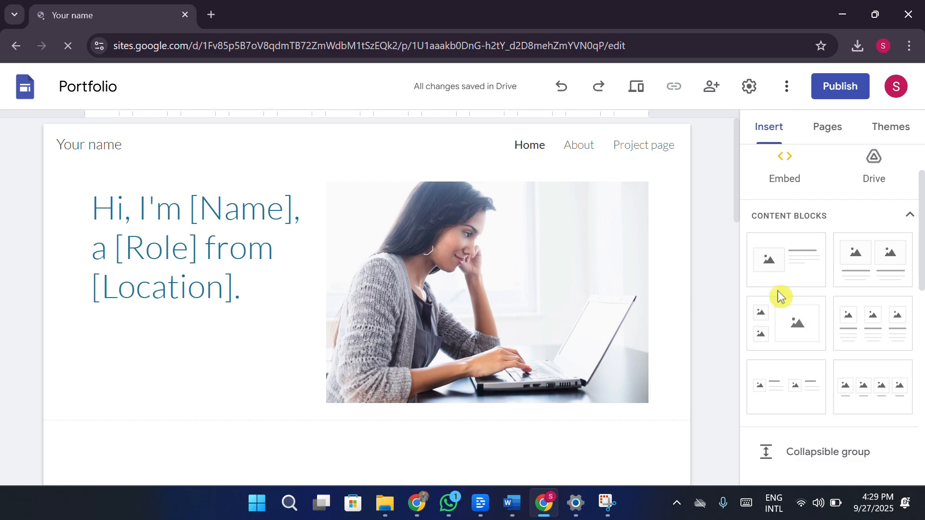
{"action": "left_click", "coordinate": [543, 316]}
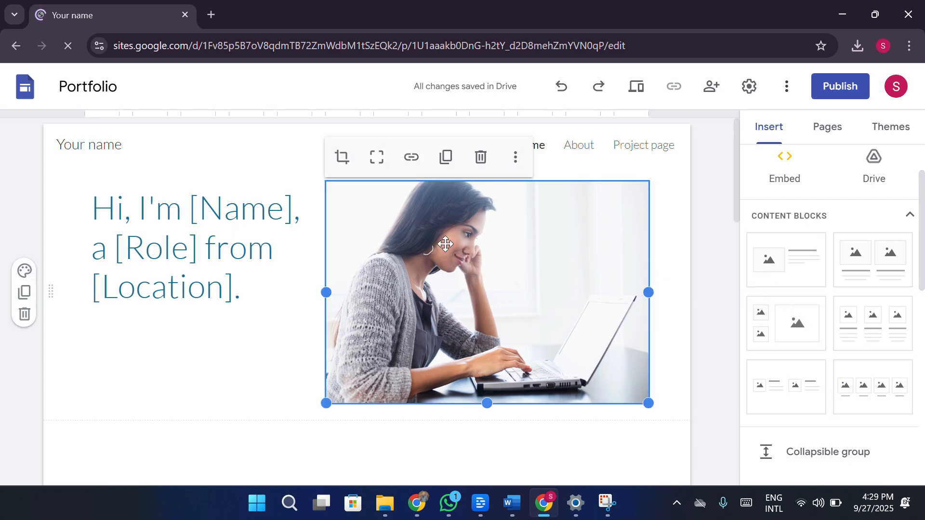
{"action": "left_click", "coordinate": [515, 157]}
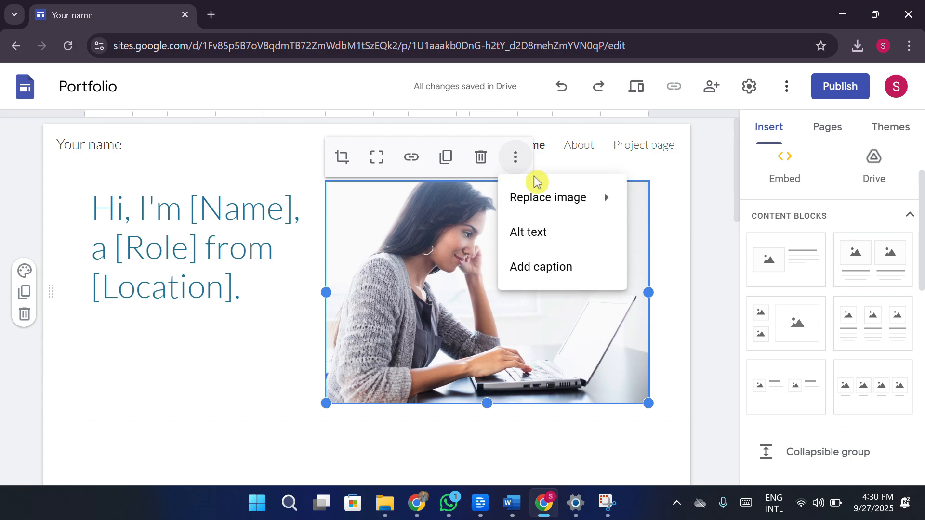
{"action": "left_click", "coordinate": [689, 229]}
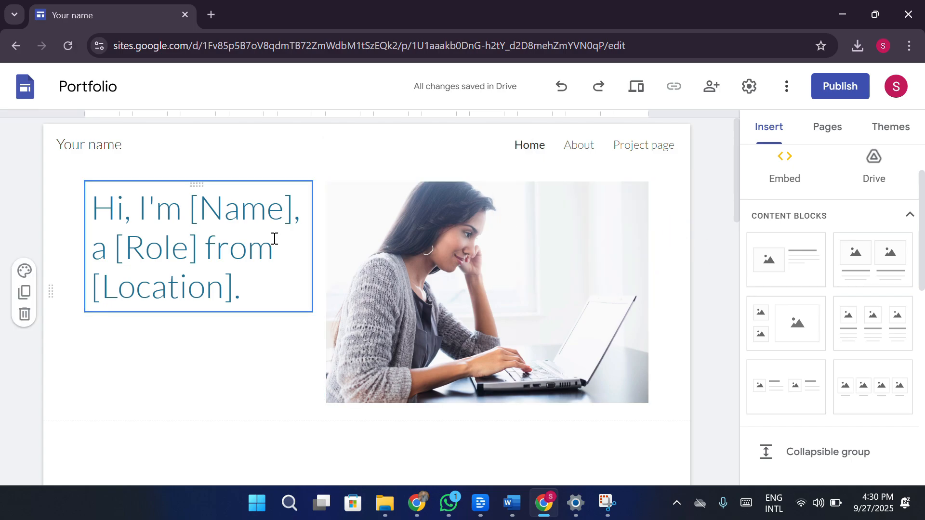
Replace the [Name] placeholder in the home page title with the person's first name
{"action": "triple_click", "coordinate": [197, 247]}
{"action": "left_click_drag", "start_coordinate": [189, 208], "coordinate": [293, 217]}
{"action": "type", "text": "JAMES"}
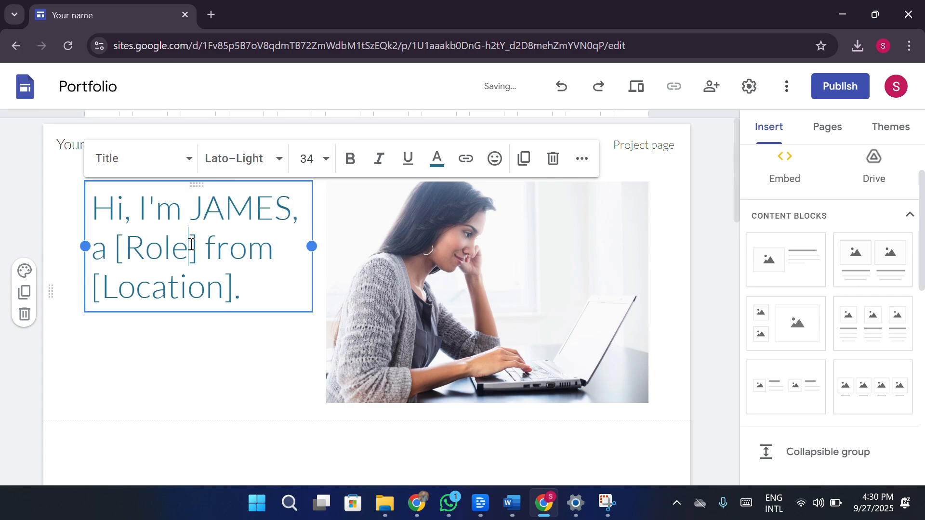
Replace the [Role] placeholder in the home page title with DESIGNER and the [Location] placeholder with ITALY
{"action": "double_click", "coordinate": [176, 248]}
{"action": "left_click", "coordinate": [189, 250]}
{"action": "left_click_drag", "start_coordinate": [199, 251], "coordinate": [120, 248]}
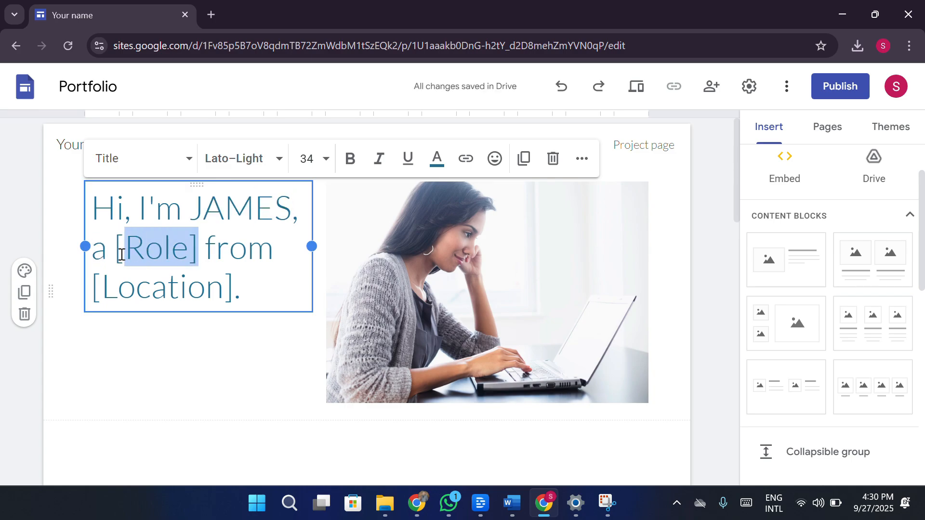
{"action": "left_click", "coordinate": [118, 248]}
{"action": "left_click_drag", "start_coordinate": [196, 255], "coordinate": [119, 256]}
{"action": "type", "text": "DESIGNER"}
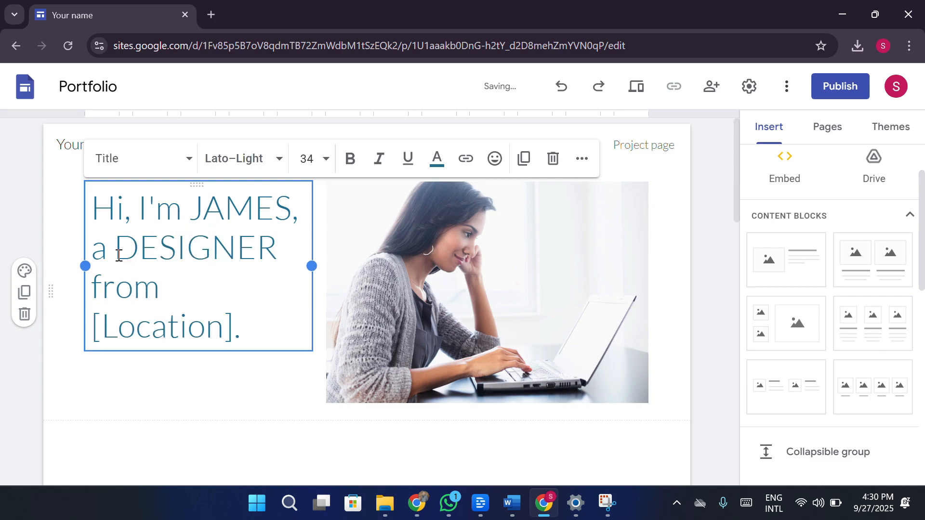
{"action": "left_click_drag", "start_coordinate": [236, 328], "coordinate": [52, 327]}
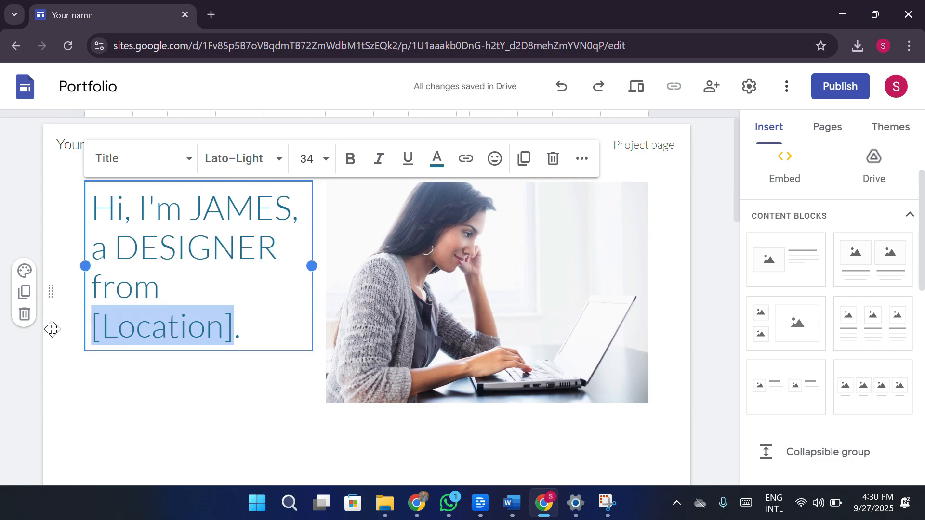
{"action": "type", "text": "ITALY"}
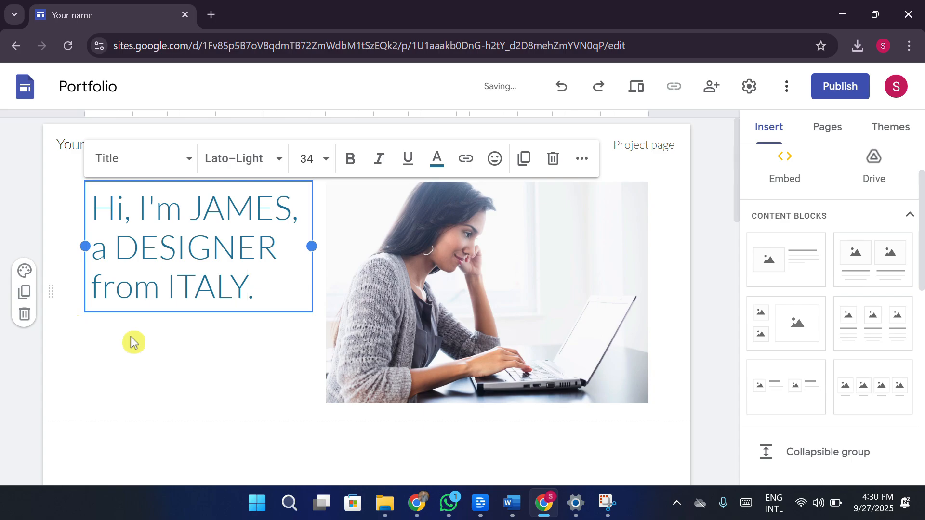
Review the Selected work and contact sections of the home page, and open the Project page from the site's page list
{"action": "scroll", "coordinate": [709, 330], "scroll_direction": "down", "scroll_amount": 8}
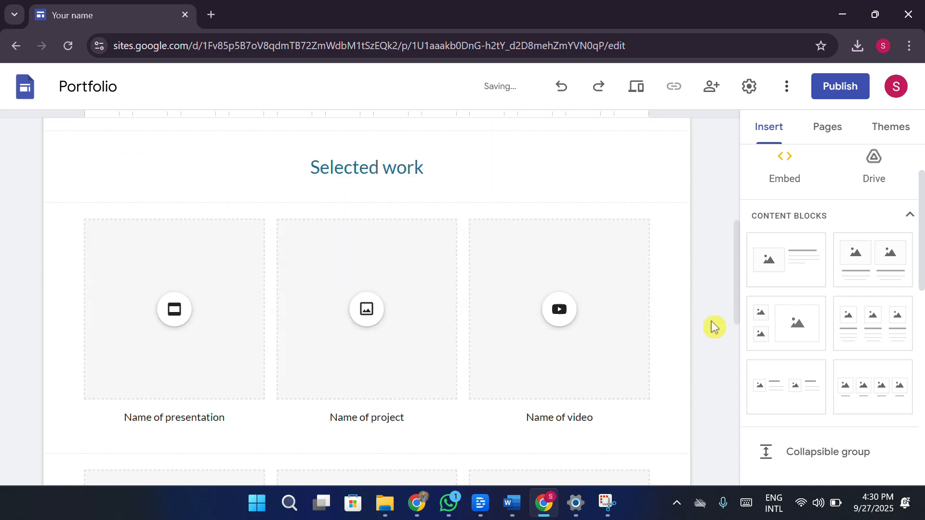
{"action": "scroll", "coordinate": [713, 325], "scroll_direction": "down", "scroll_amount": 2}
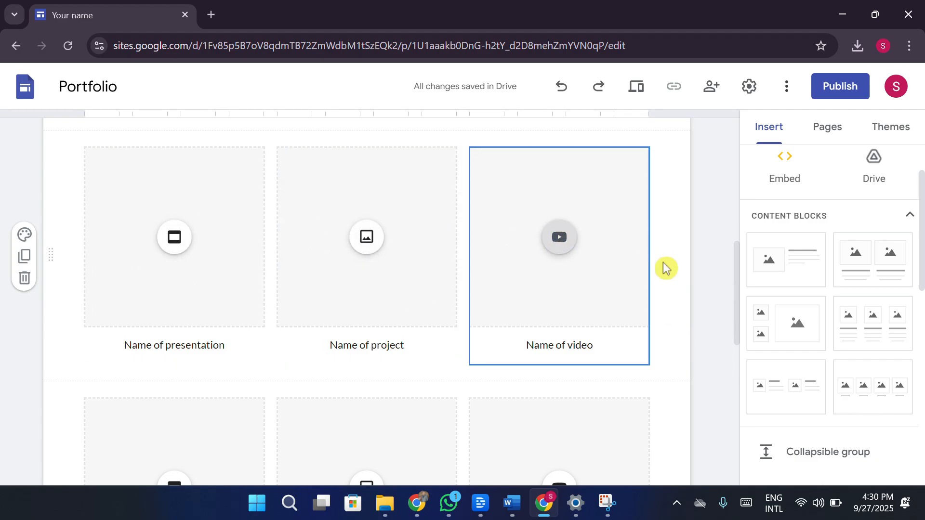
{"action": "scroll", "coordinate": [684, 277], "scroll_direction": "down", "scroll_amount": 3}
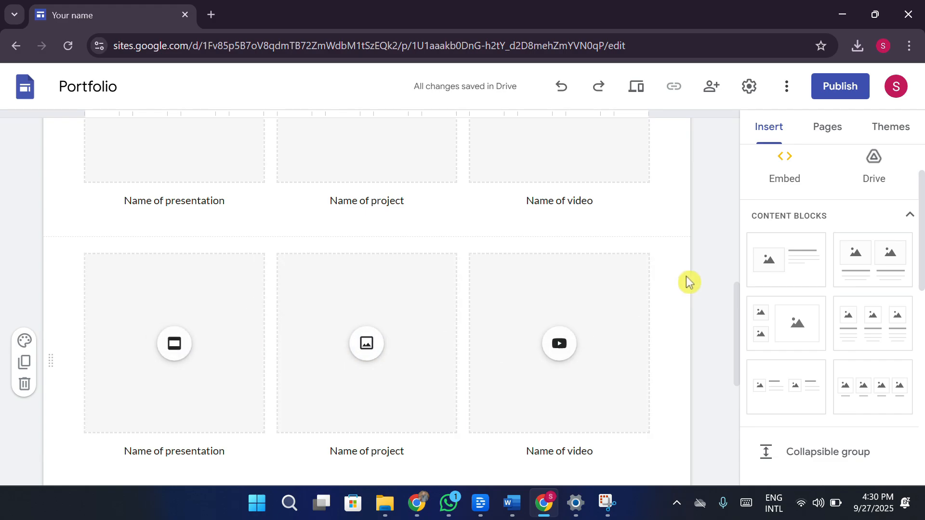
{"action": "scroll", "coordinate": [688, 282], "scroll_direction": "down", "scroll_amount": 2}
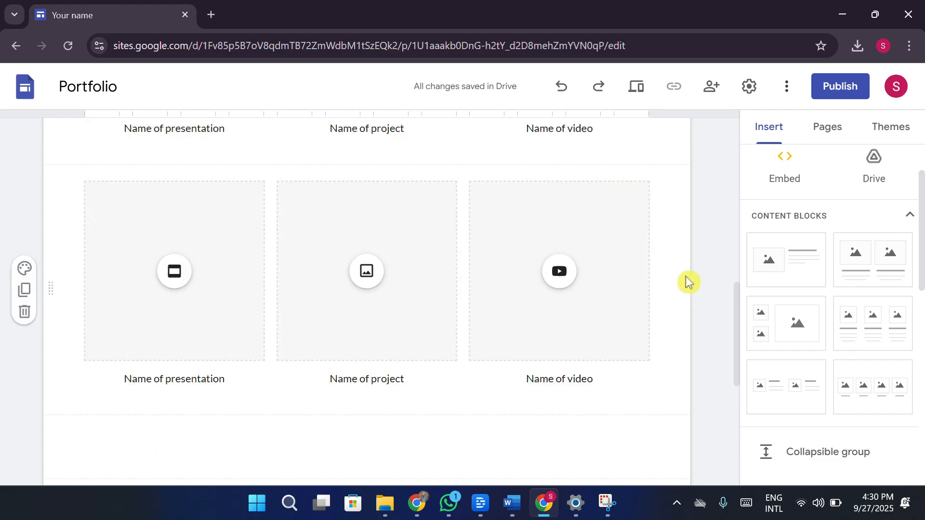
{"action": "scroll", "coordinate": [496, 300], "scroll_direction": "down", "scroll_amount": 5}
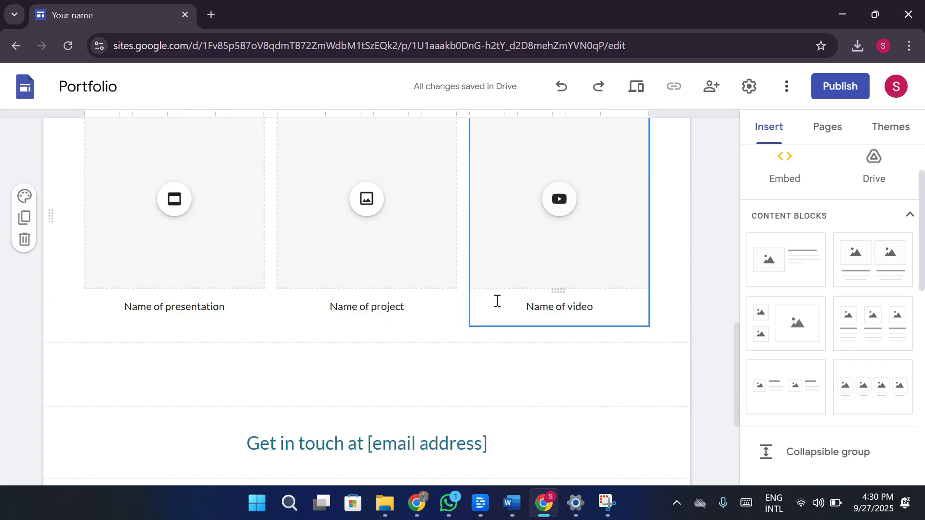
{"action": "scroll", "coordinate": [535, 330], "scroll_direction": "up", "scroll_amount": 4}
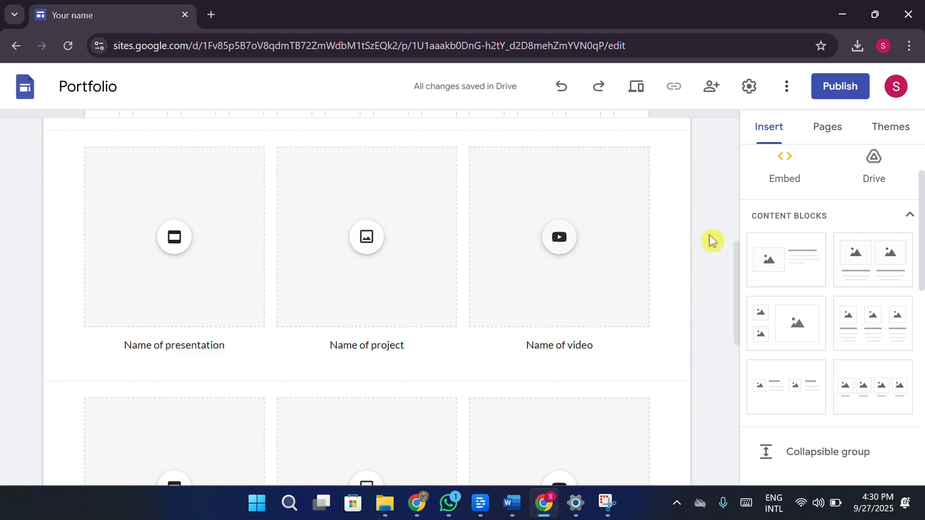
{"action": "left_click", "coordinate": [827, 129]}
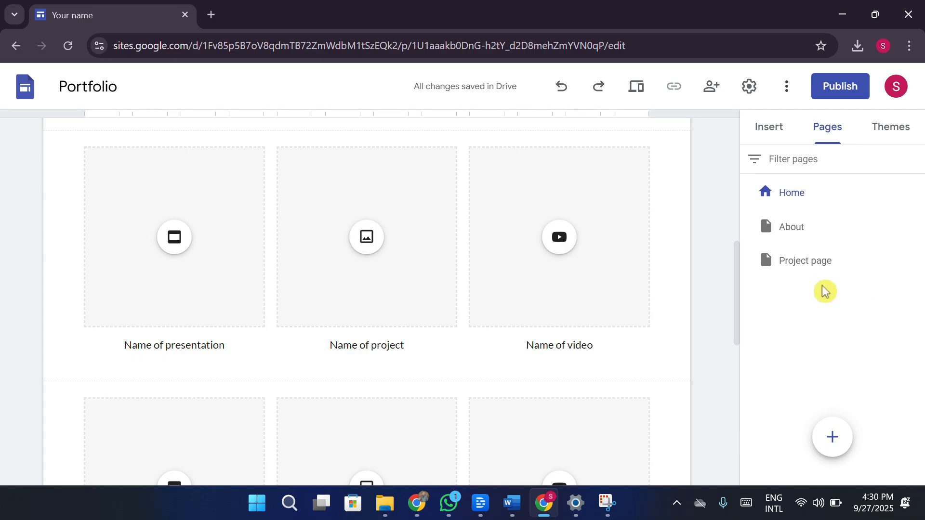
{"action": "left_click", "coordinate": [805, 261]}
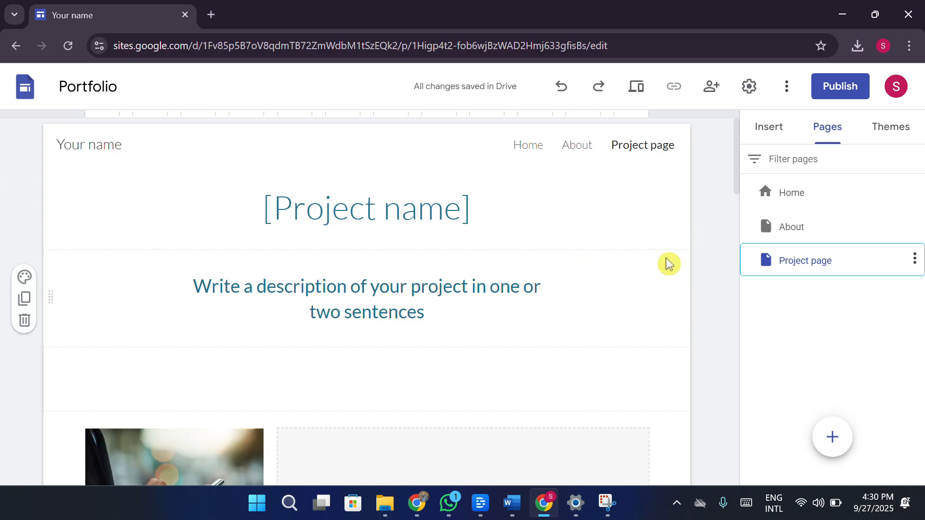
Browse the custom and Google-created themes available for the site
{"action": "left_click", "coordinate": [900, 133]}
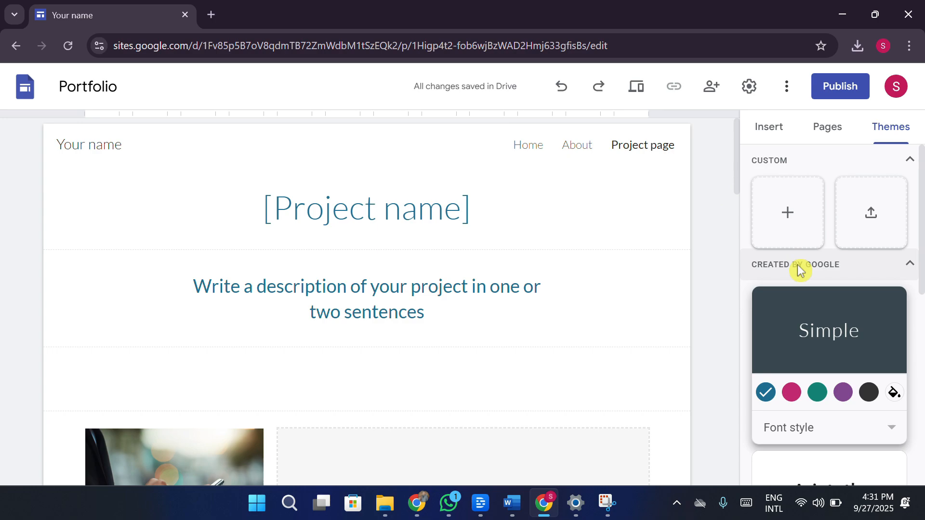
{"action": "scroll", "coordinate": [798, 266], "scroll_direction": "down", "scroll_amount": 2}
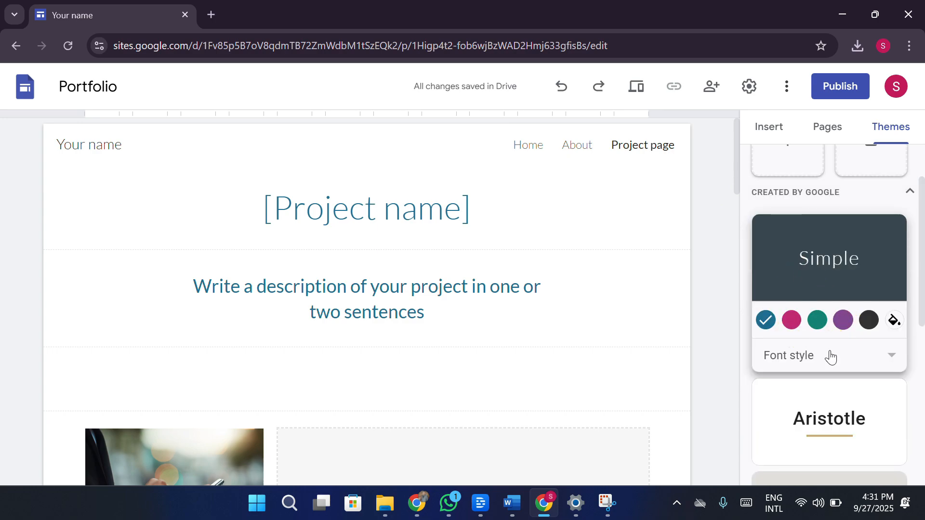
{"action": "scroll", "coordinate": [828, 355], "scroll_direction": "down", "scroll_amount": 3}
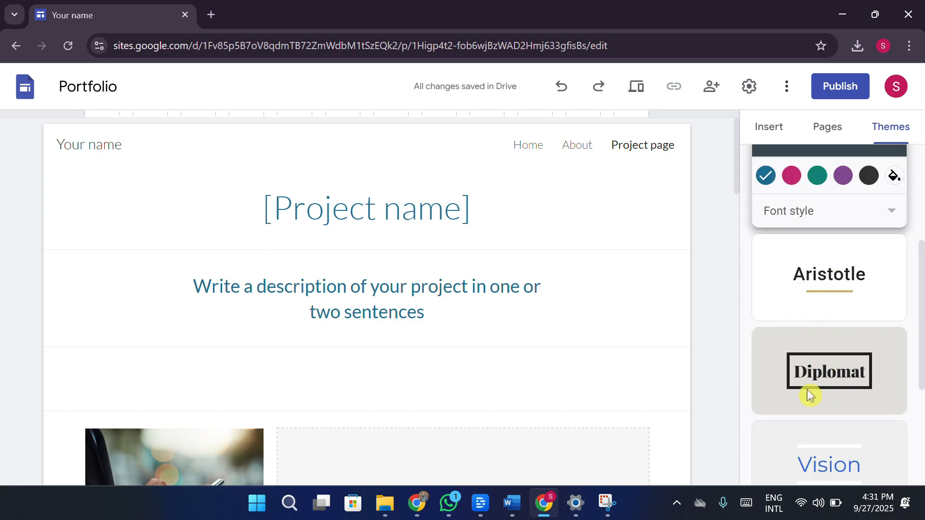
{"action": "scroll", "coordinate": [861, 377], "scroll_direction": "down", "scroll_amount": 1}
{"action": "scroll", "coordinate": [852, 365], "scroll_direction": "down", "scroll_amount": 1}
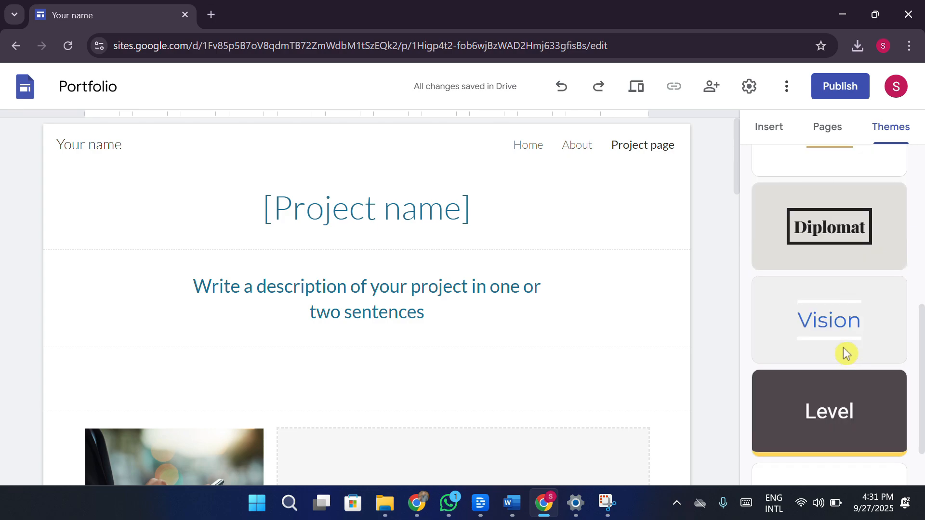
{"action": "scroll", "coordinate": [838, 333], "scroll_direction": "down", "scroll_amount": 1}
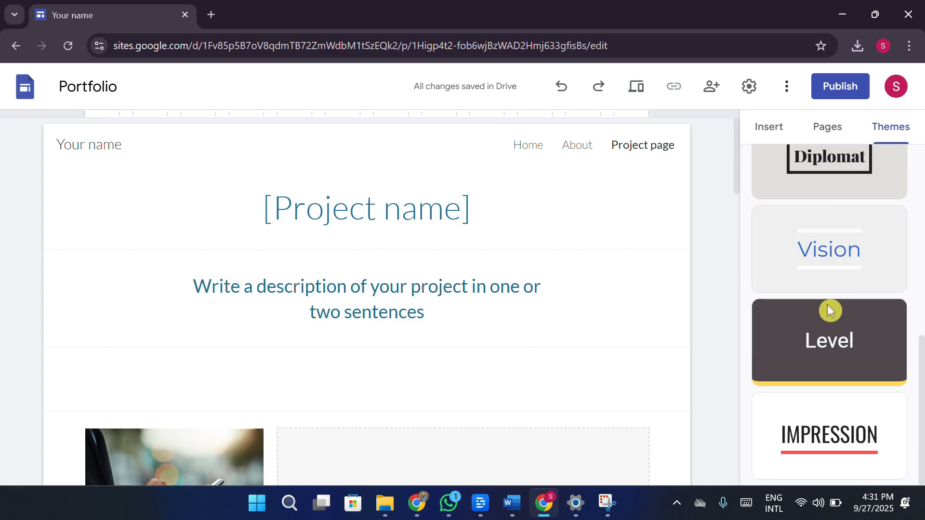
{"action": "scroll", "coordinate": [775, 264], "scroll_direction": "up", "scroll_amount": 6}
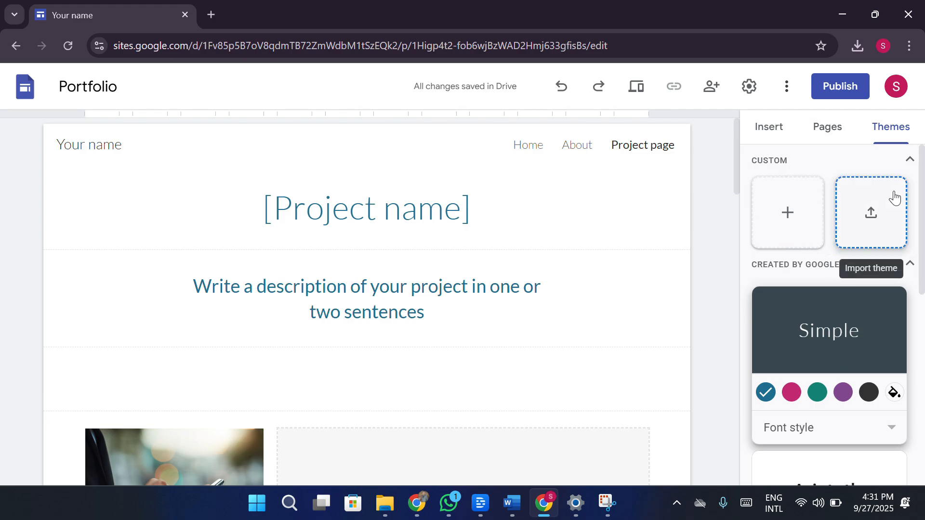
View the web address and visibility options for publishing the site, and leave without publishing
{"action": "left_click", "coordinate": [852, 97]}
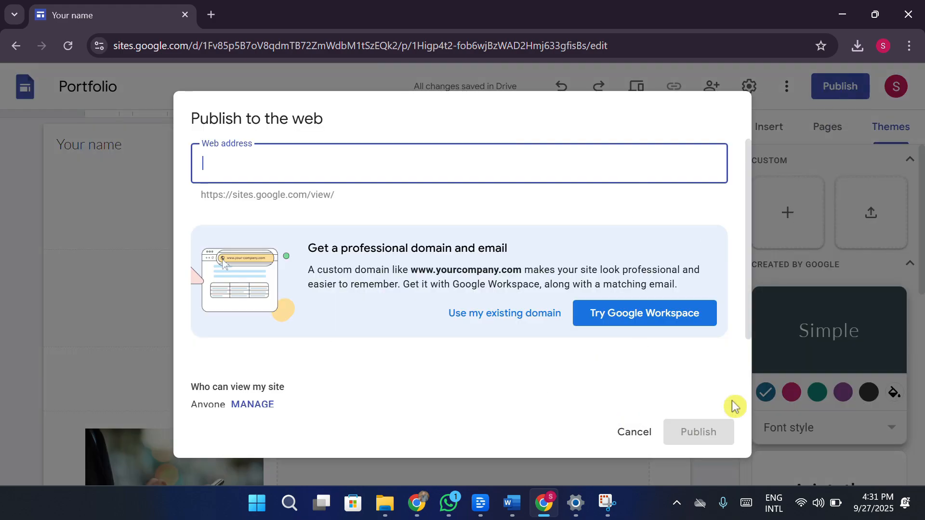
{"action": "left_click", "coordinate": [626, 435]}
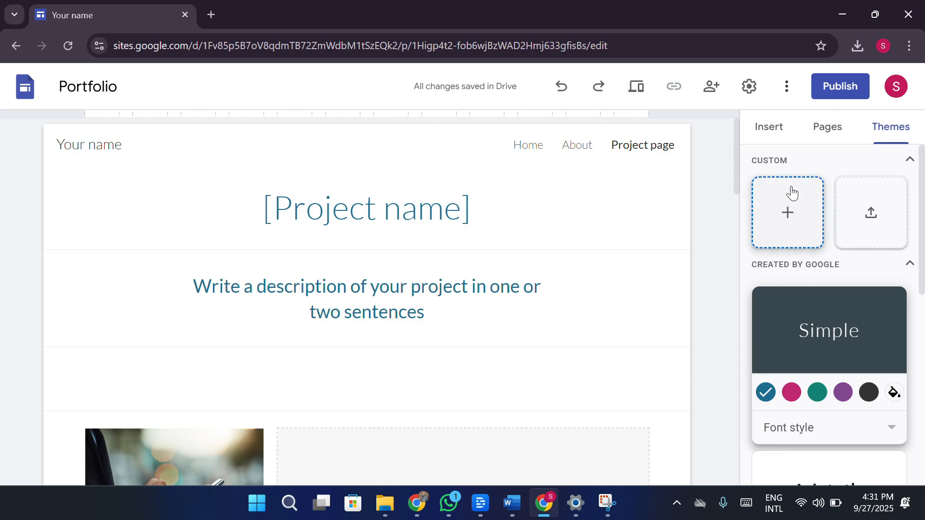
Look over the available content blocks, the site's page list and the upper sections of the Project page
{"action": "left_click", "coordinate": [761, 136]}
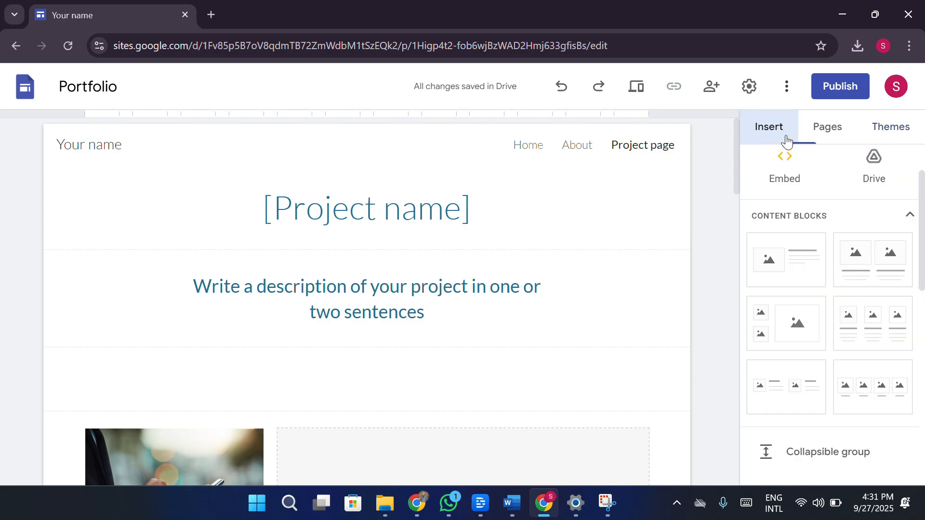
{"action": "left_click", "coordinate": [847, 133]}
{"action": "scroll", "coordinate": [600, 313], "scroll_direction": "down", "scroll_amount": 1}
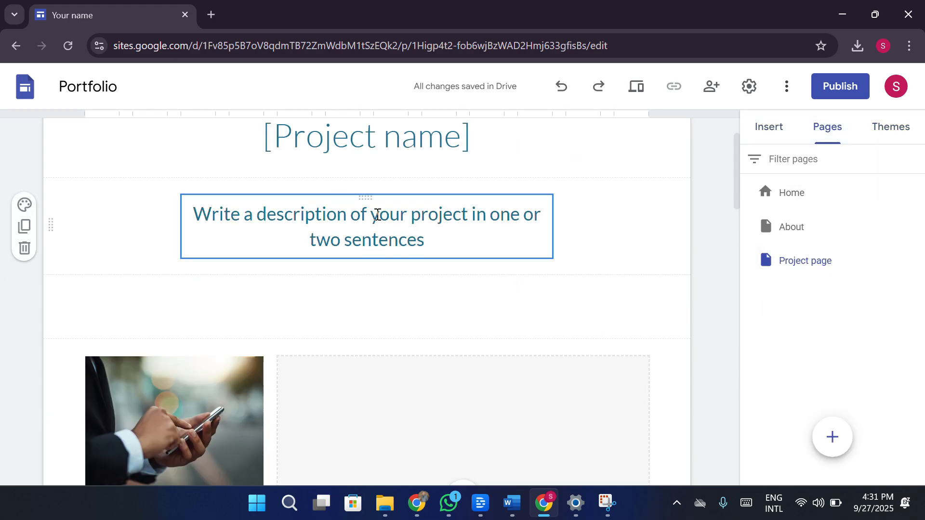
{"action": "scroll", "coordinate": [356, 291], "scroll_direction": "down", "scroll_amount": 1}
{"action": "scroll", "coordinate": [356, 290], "scroll_direction": "up", "scroll_amount": 1}
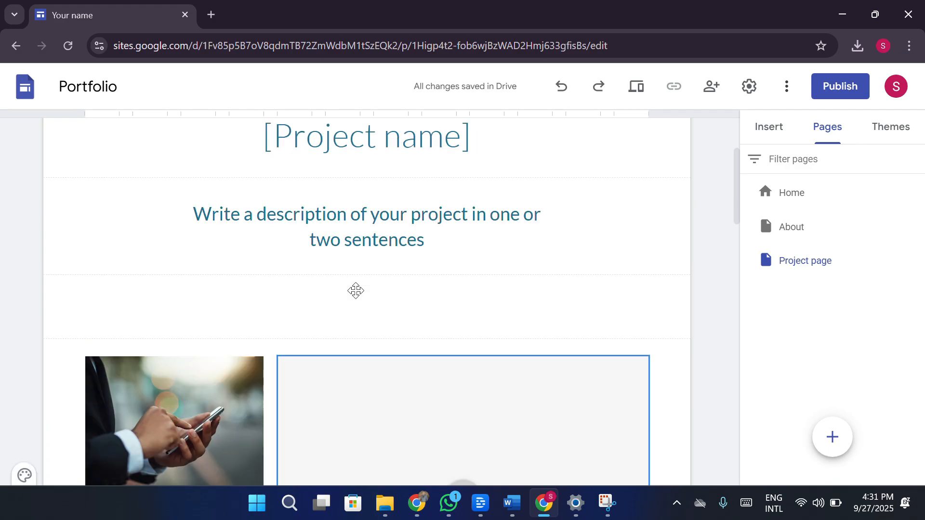
{"action": "scroll", "coordinate": [357, 283], "scroll_direction": "up", "scroll_amount": 1}
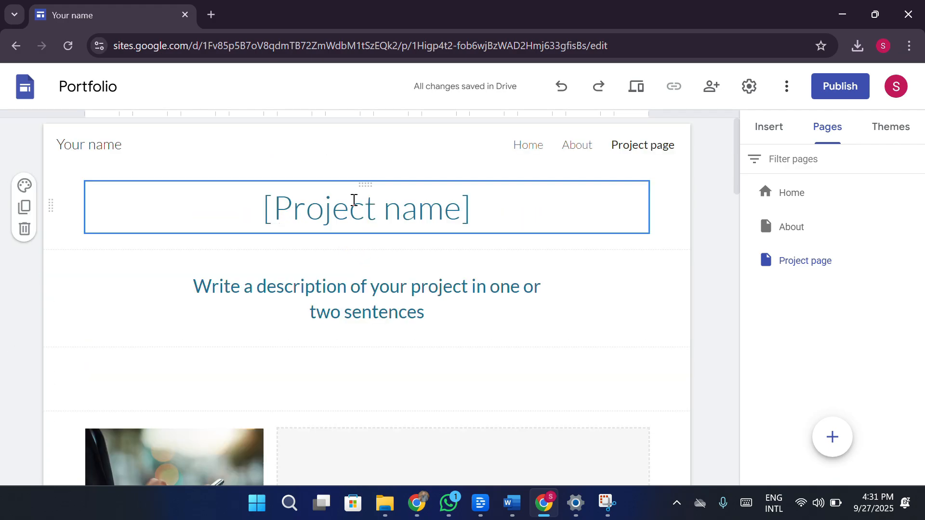
{"action": "left_click", "coordinate": [820, 265]}
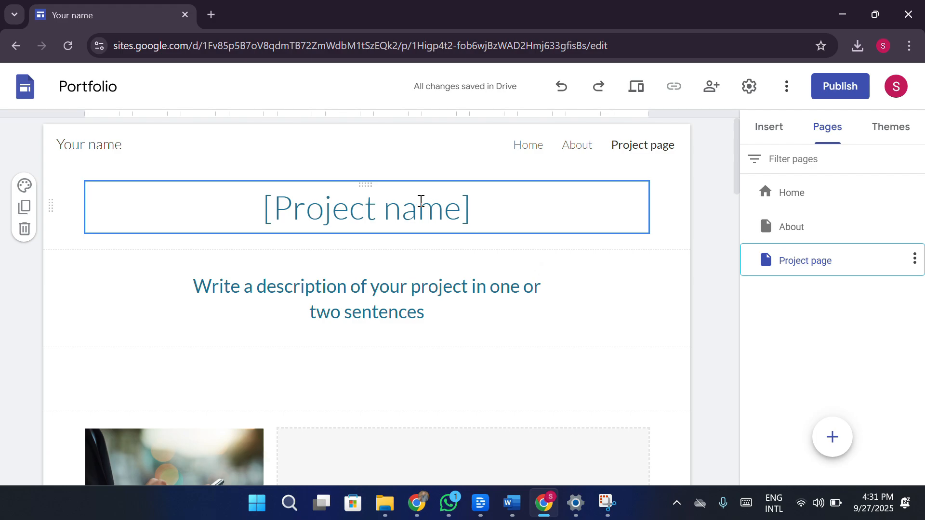
{"action": "scroll", "coordinate": [412, 217], "scroll_direction": "down", "scroll_amount": 1}
{"action": "scroll", "coordinate": [410, 237], "scroll_direction": "down", "scroll_amount": 6}
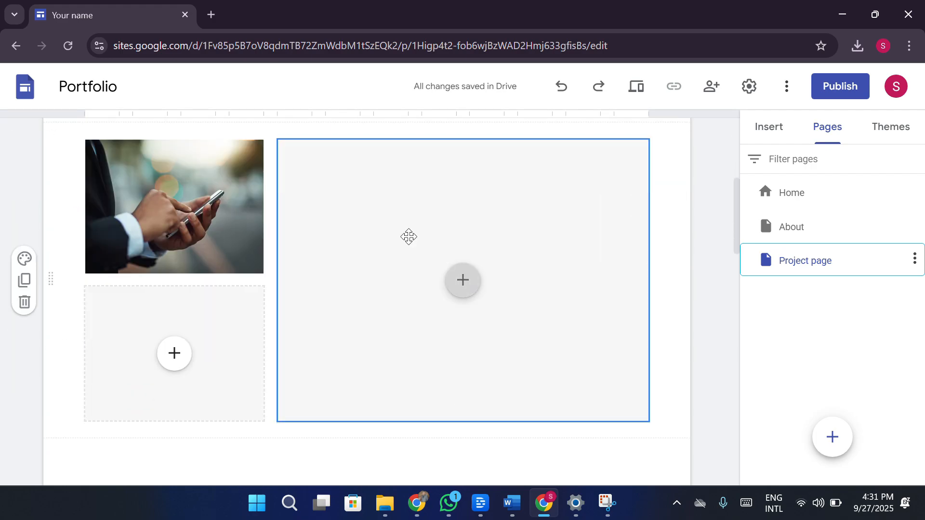
{"action": "scroll", "coordinate": [409, 236], "scroll_direction": "up", "scroll_amount": 3}
{"action": "scroll", "coordinate": [409, 238], "scroll_direction": "up", "scroll_amount": 5}
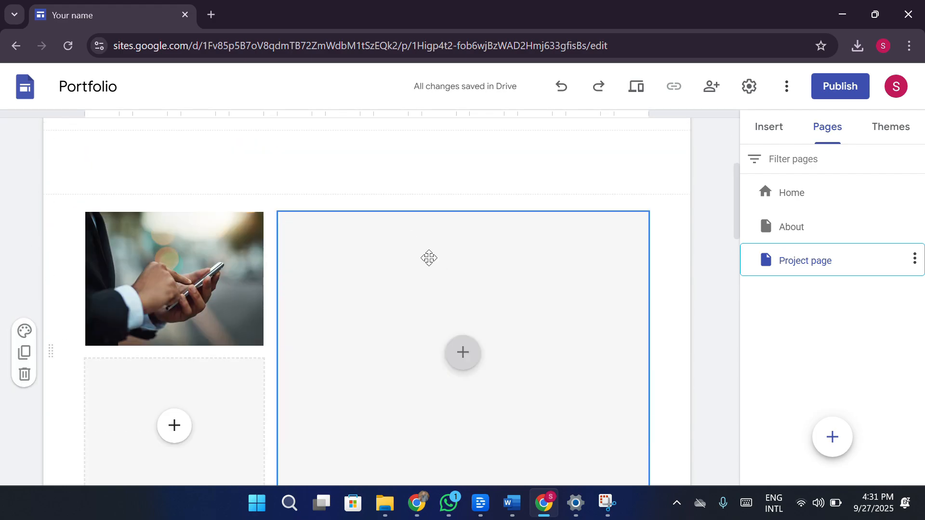
Replace the project description placeholder under the Project page title with VIDEO EDITING PROJECT OF UK
{"action": "left_click", "coordinate": [397, 309]}
{"action": "triple_click", "coordinate": [396, 311]}
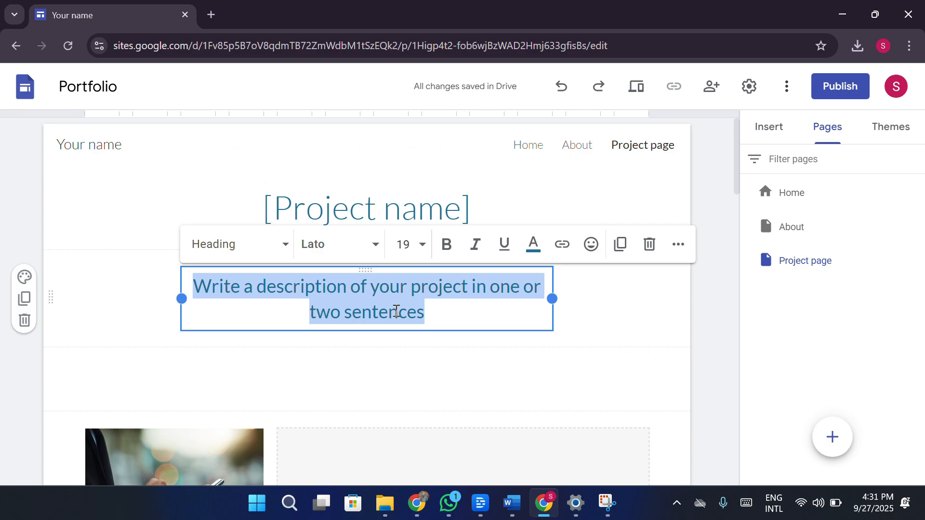
{"action": "type", "text": "V"}
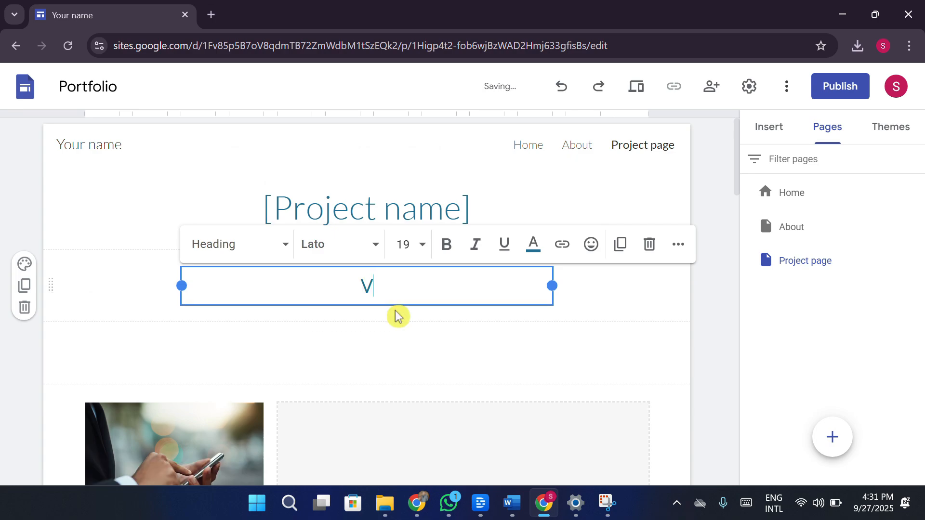
{"action": "type", "text": "IDEO EDITIN"}
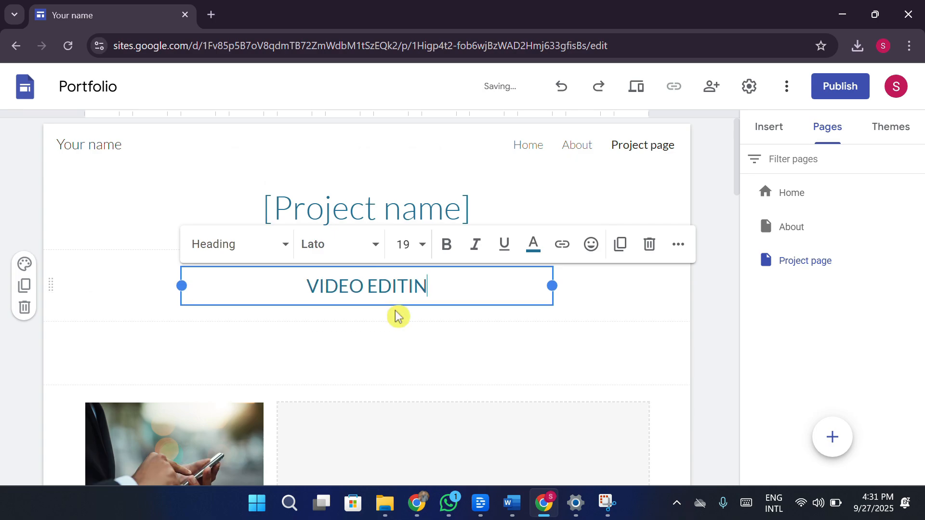
{"action": "type", "text": "G PROJECT OF UK"}
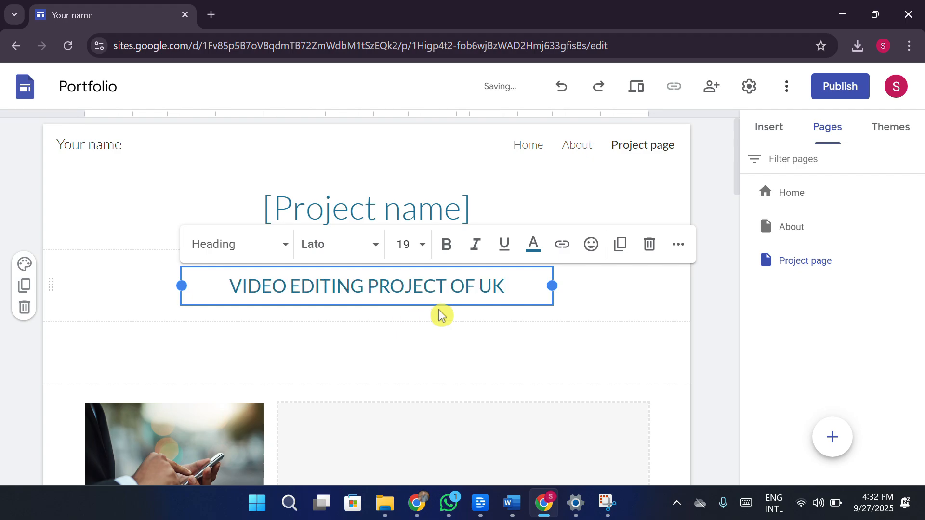
{"action": "left_click", "coordinate": [718, 322]}
Insert a content block with one image beside text above the images description, and title it "video last made"
{"action": "scroll", "coordinate": [530, 264], "scroll_direction": "down", "scroll_amount": 9}
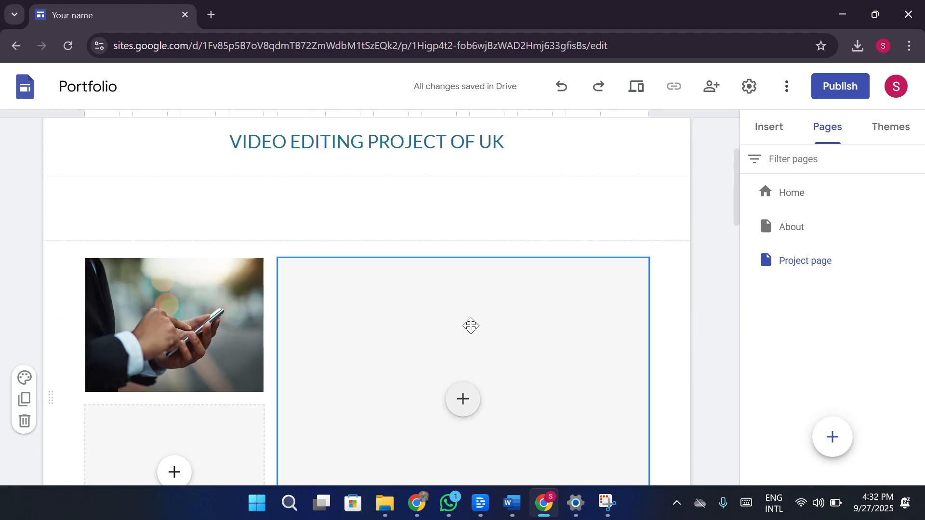
{"action": "left_click", "coordinate": [456, 303]}
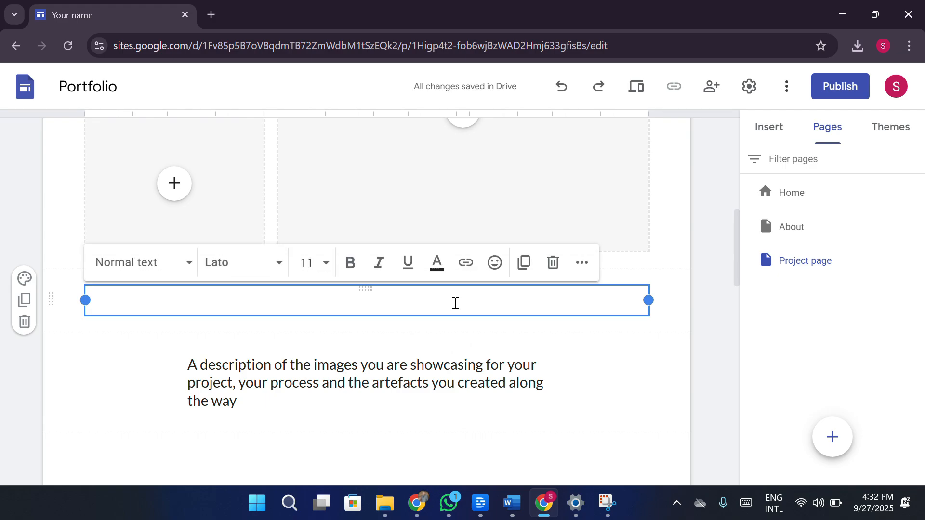
{"action": "left_click", "coordinate": [768, 127]}
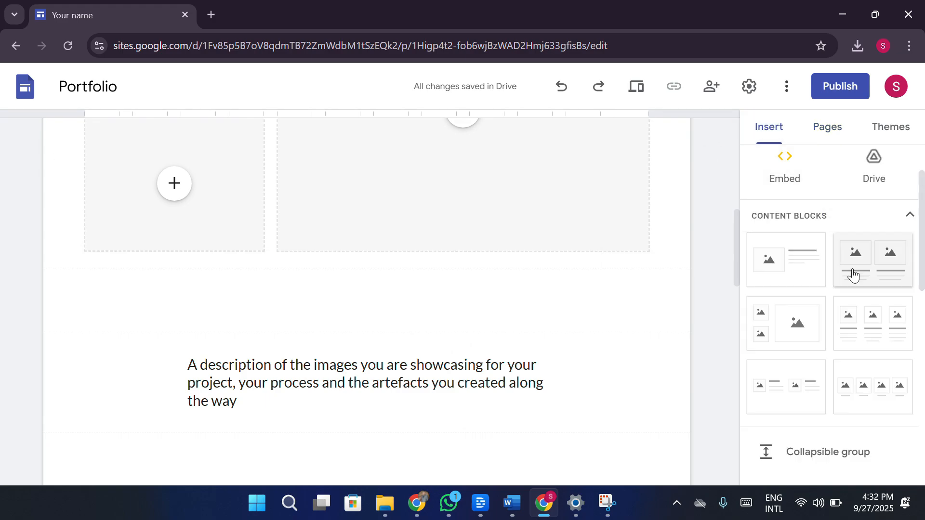
{"action": "left_click", "coordinate": [799, 280]}
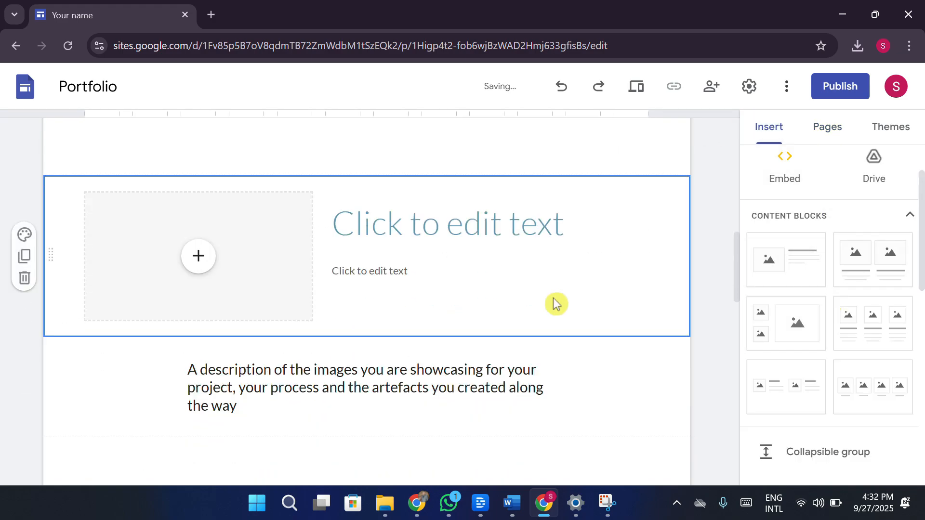
{"action": "left_click", "coordinate": [461, 233]}
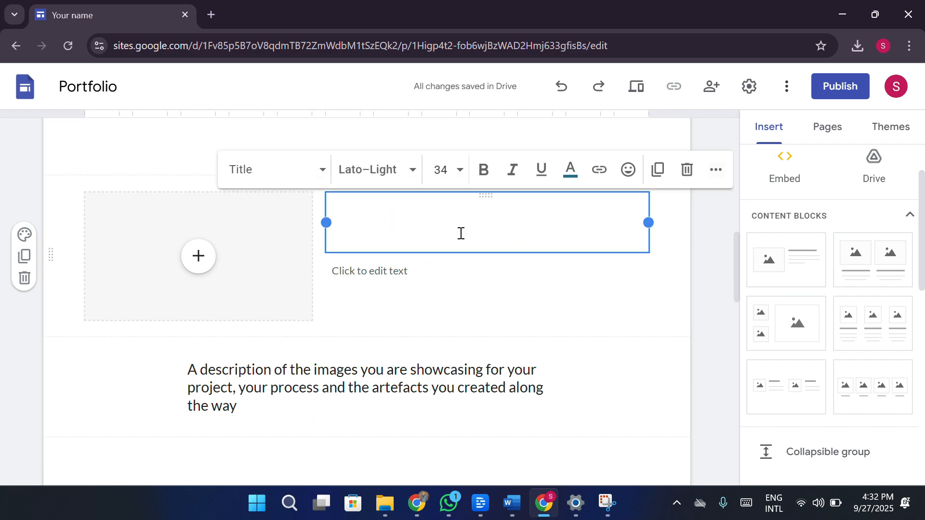
{"action": "type", "text": "video las"}
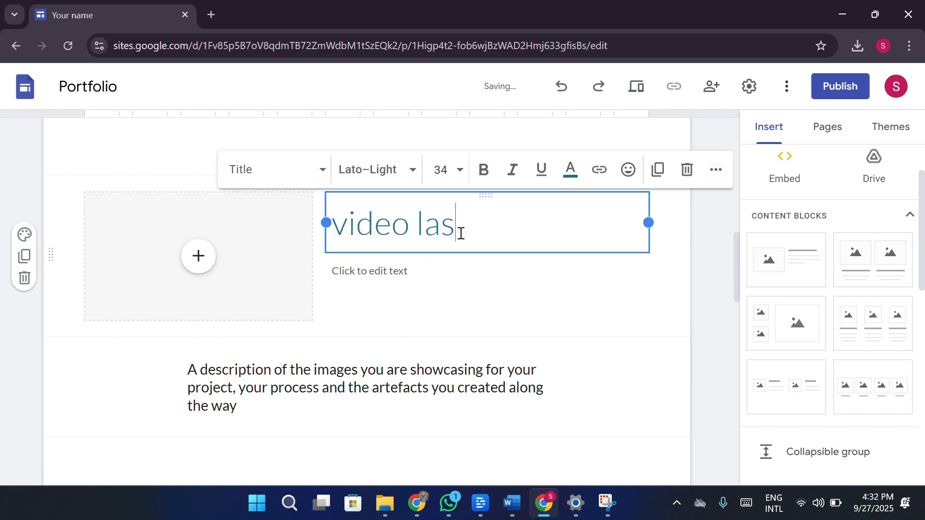
{"action": "type", "text": "t made"}
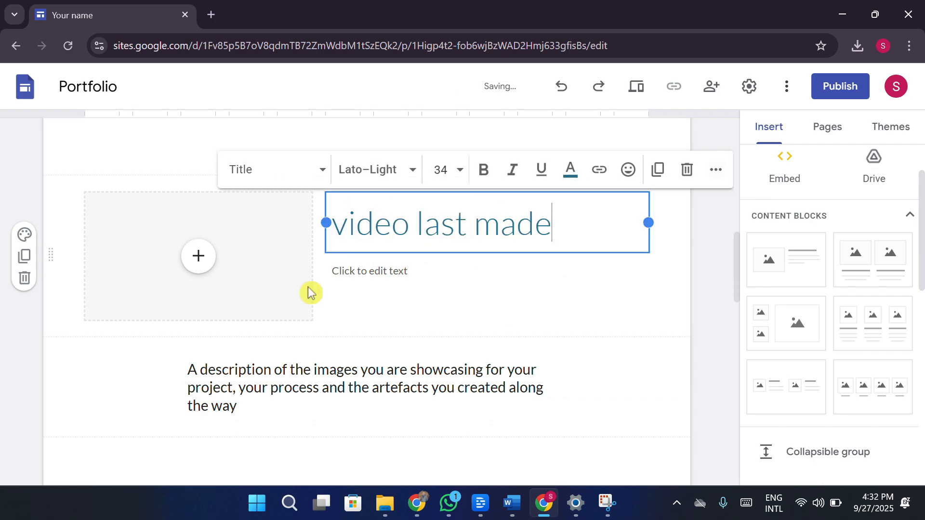
Upload pexels-pixabay-159711 from the Downloads folder into the image placeholder beside the "video last made" title
{"action": "left_click", "coordinate": [199, 263]}
{"action": "left_click", "coordinate": [274, 303]}
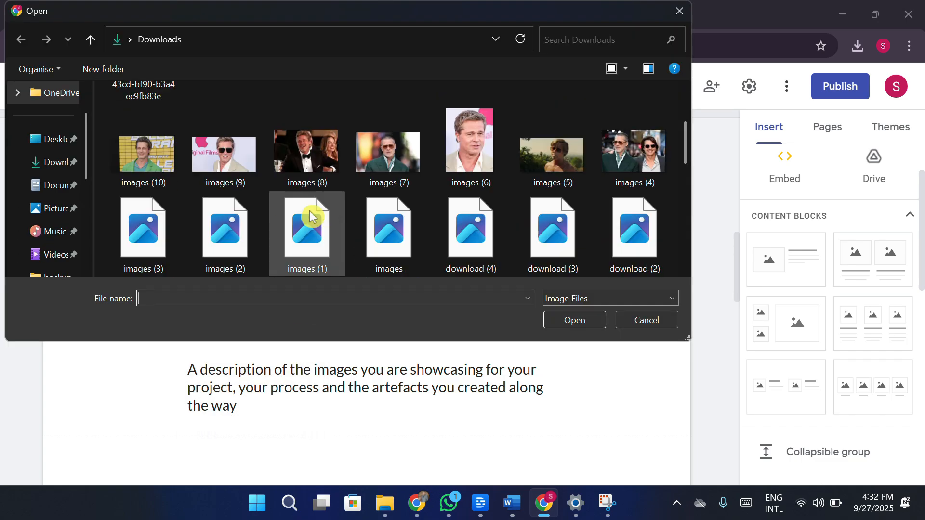
{"action": "scroll", "coordinate": [338, 207], "scroll_direction": "down", "scroll_amount": 15}
{"action": "left_click", "coordinate": [297, 229]}
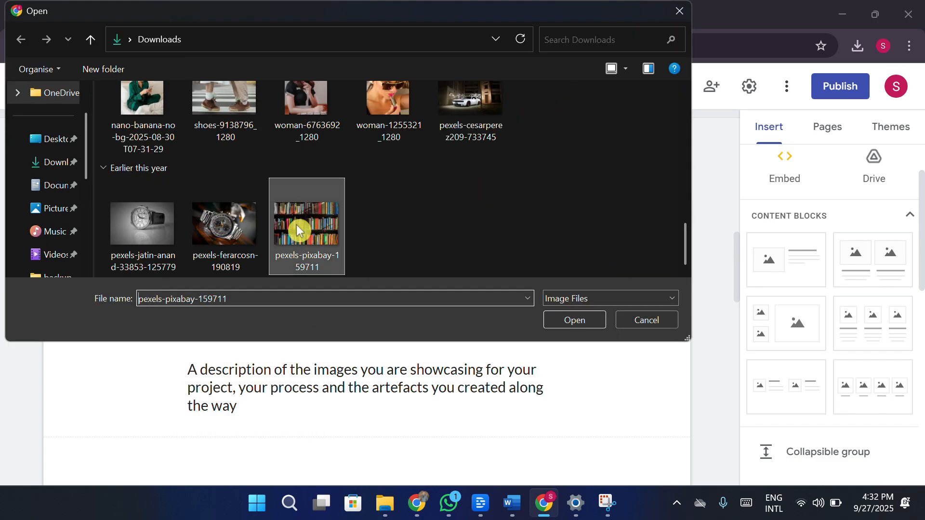
{"action": "left_click", "coordinate": [573, 318]}
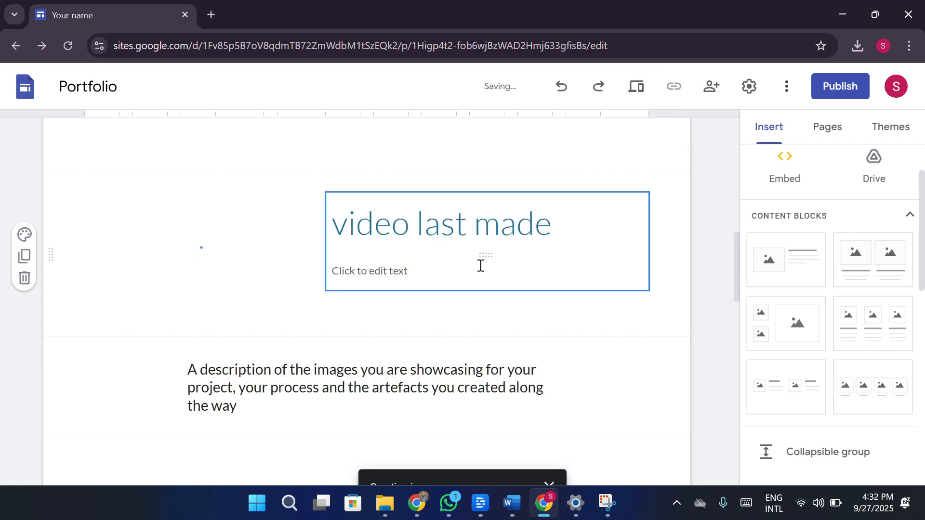
Delete the placeholder text box describing the showcased images below the "video last made" block
{"action": "scroll", "coordinate": [542, 310], "scroll_direction": "down", "scroll_amount": 2}
{"action": "scroll", "coordinate": [608, 298], "scroll_direction": "down", "scroll_amount": 3}
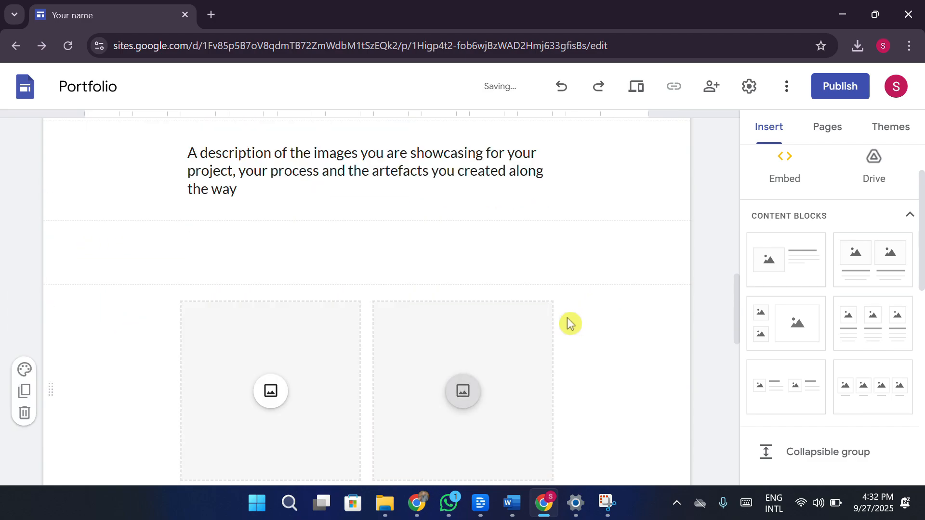
{"action": "double_click", "coordinate": [626, 312]}
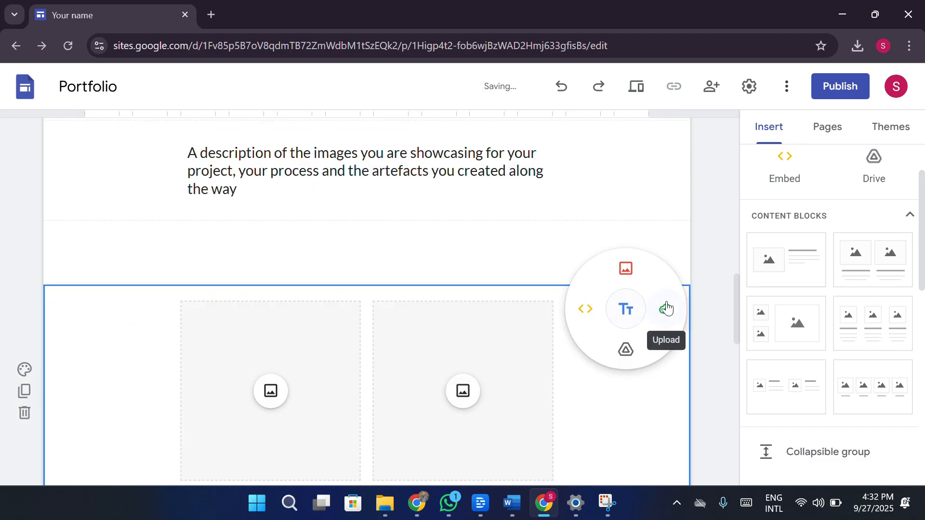
{"action": "scroll", "coordinate": [543, 269], "scroll_direction": "up", "scroll_amount": 3}
{"action": "left_click", "coordinate": [550, 300]}
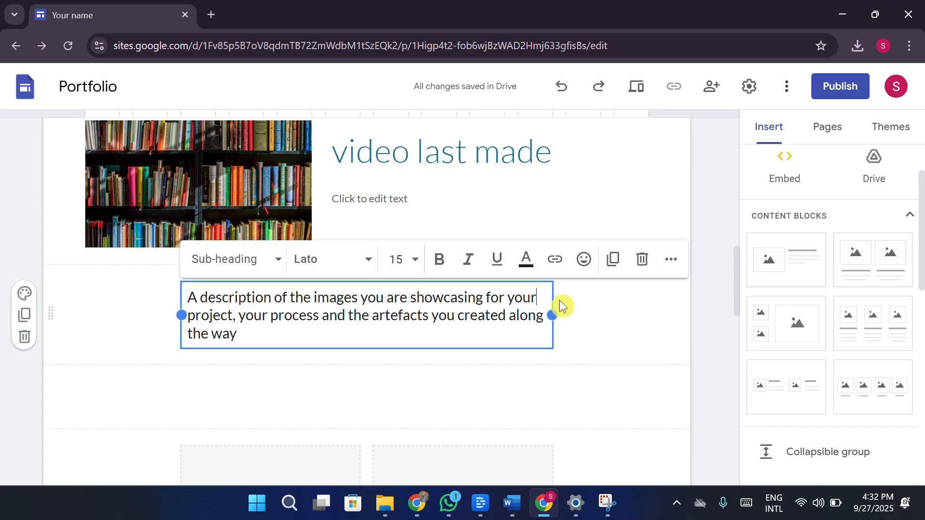
{"action": "left_click", "coordinate": [643, 261]}
Review the Project page's sections from the title down to the Next project button, and open the site's page list
{"action": "scroll", "coordinate": [464, 308], "scroll_direction": "up", "scroll_amount": 7}
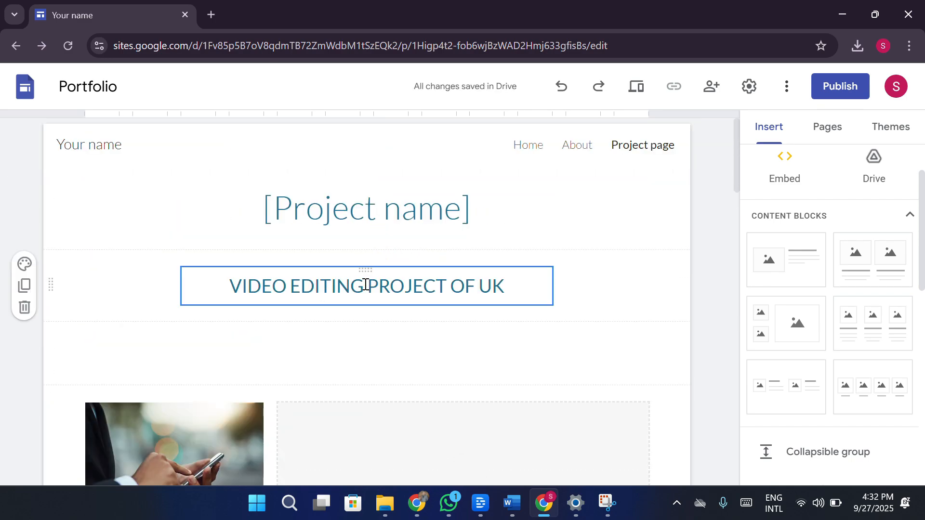
{"action": "scroll", "coordinate": [384, 283], "scroll_direction": "down", "scroll_amount": 6}
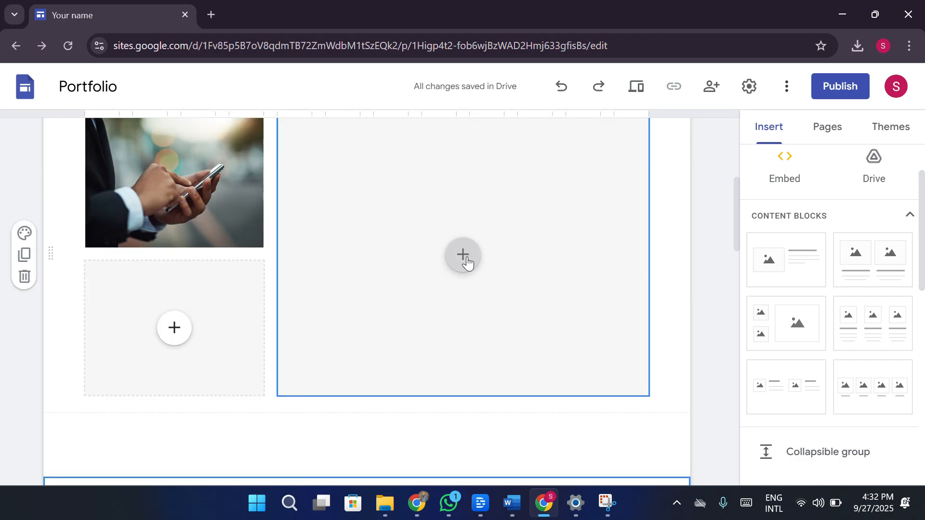
{"action": "scroll", "coordinate": [535, 242], "scroll_direction": "up", "scroll_amount": 2}
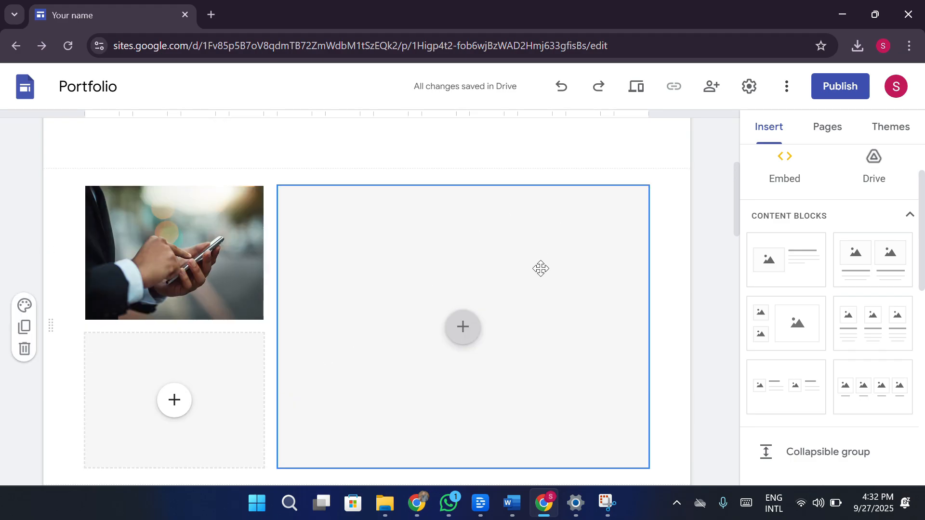
{"action": "scroll", "coordinate": [541, 269], "scroll_direction": "down", "scroll_amount": 2}
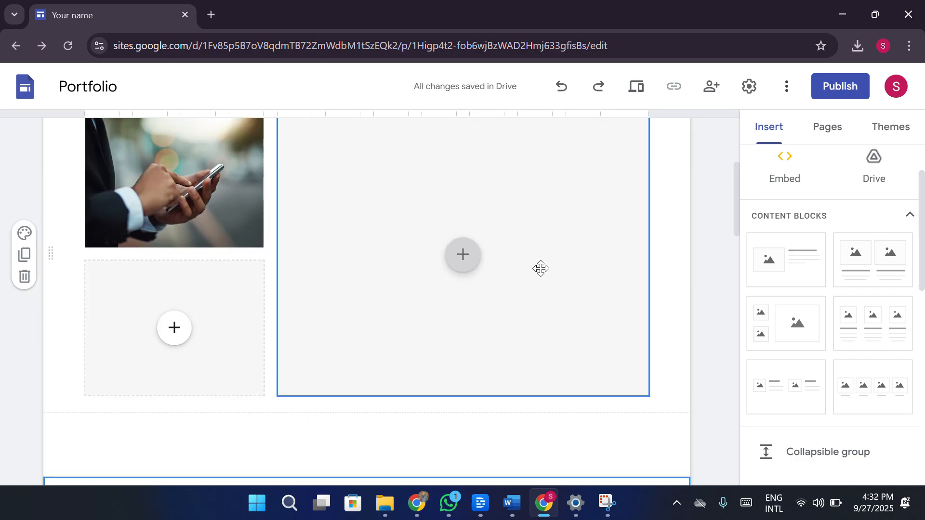
{"action": "scroll", "coordinate": [540, 268], "scroll_direction": "down", "scroll_amount": 6}
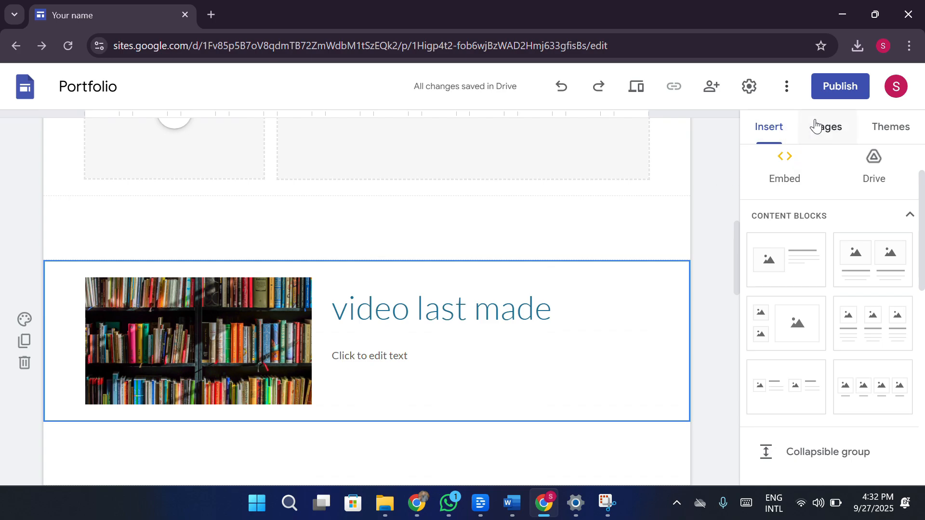
{"action": "left_click", "coordinate": [822, 127]}
{"action": "mouse_move", "coordinate": [840, 440]}
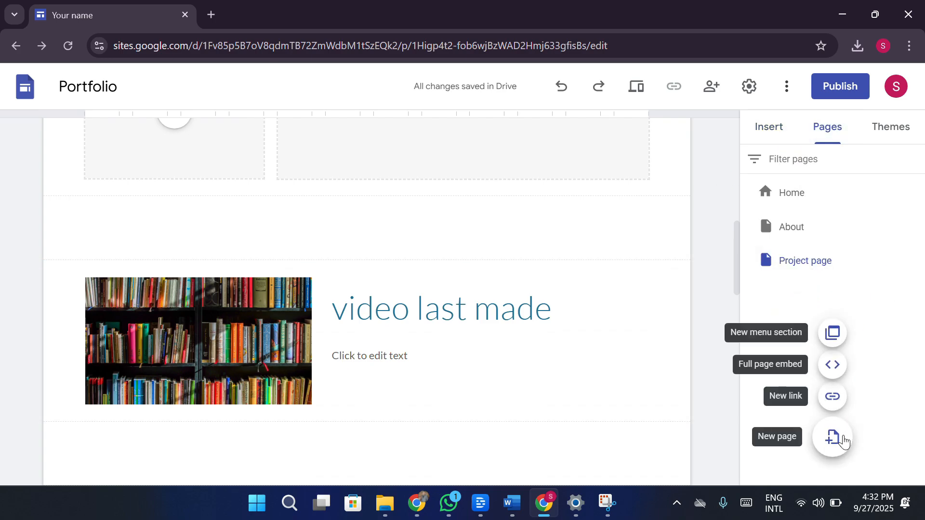
{"action": "scroll", "coordinate": [578, 345], "scroll_direction": "down", "scroll_amount": 6}
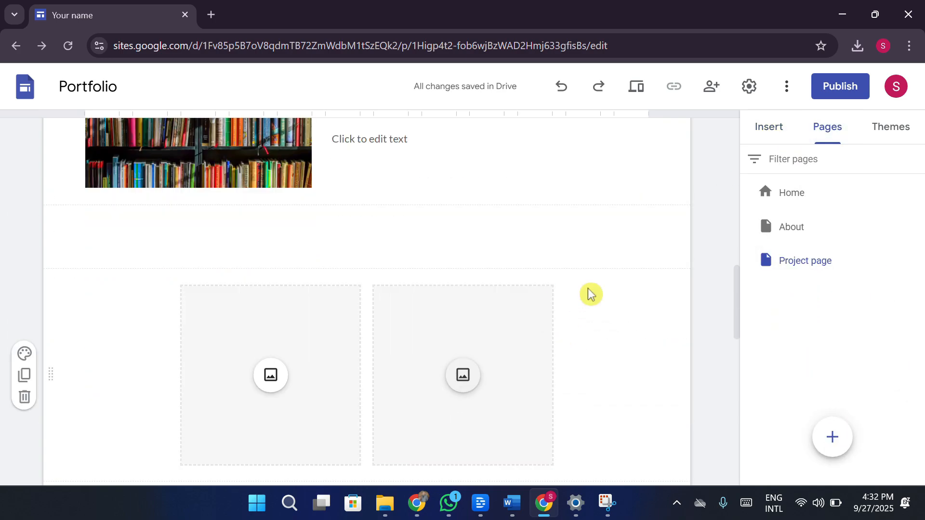
{"action": "scroll", "coordinate": [595, 298], "scroll_direction": "down", "scroll_amount": 4}
{"action": "scroll", "coordinate": [626, 308], "scroll_direction": "down", "scroll_amount": 8}
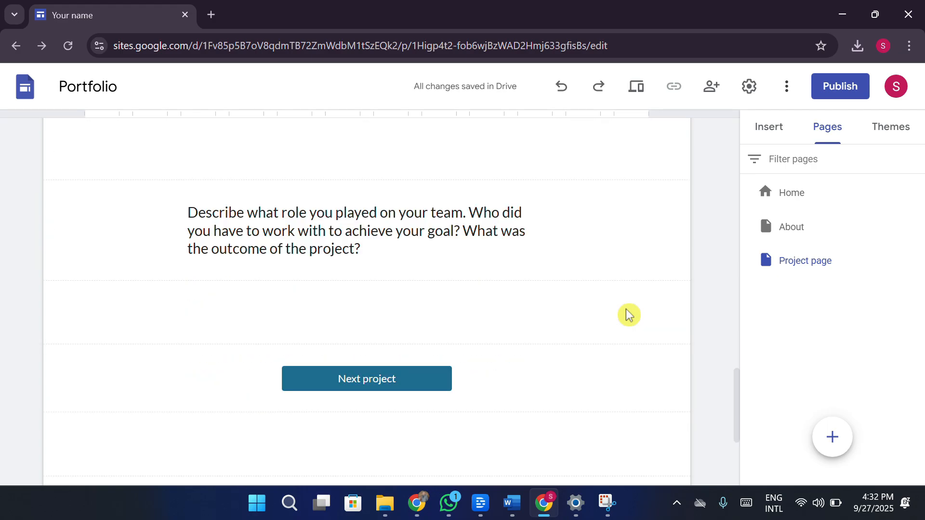
{"action": "scroll", "coordinate": [626, 309], "scroll_direction": "up", "scroll_amount": 8}
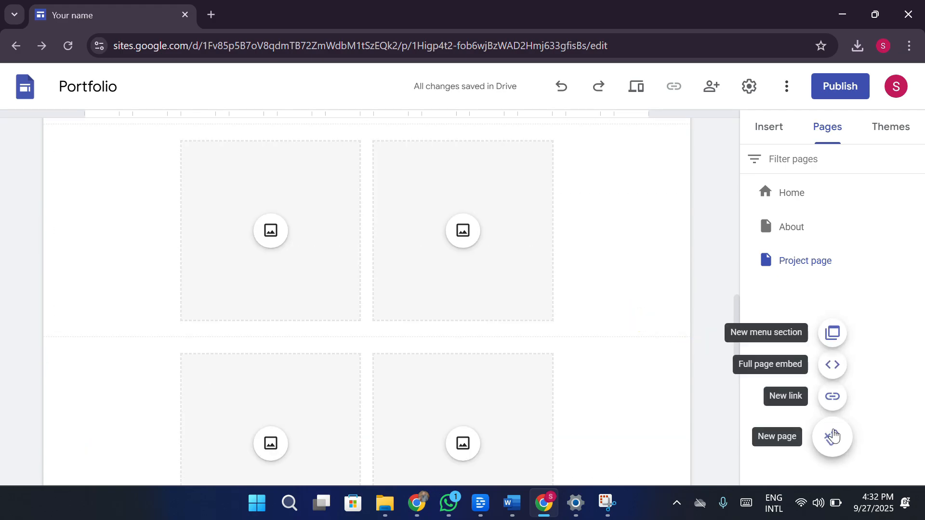
Add a new page named VOICE OVERS to the site
{"action": "left_click", "coordinate": [834, 436]}
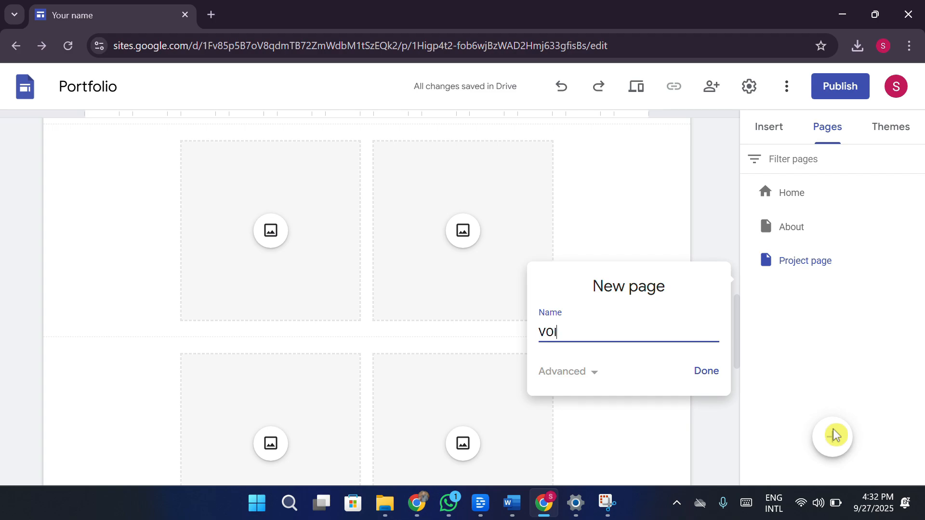
{"action": "type", "text": "VOICE OVERS"}
{"action": "key", "text": "Return"}
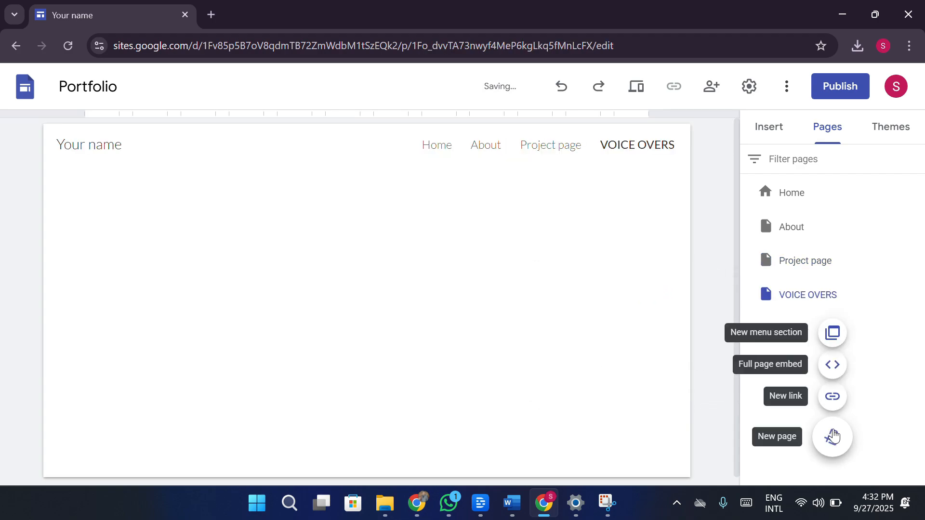
Add two new pages to the site, named VIDEO EDITING and EDITING
{"action": "left_click", "coordinate": [835, 435]}
{"action": "type", "text": "VIDEO EDI"}
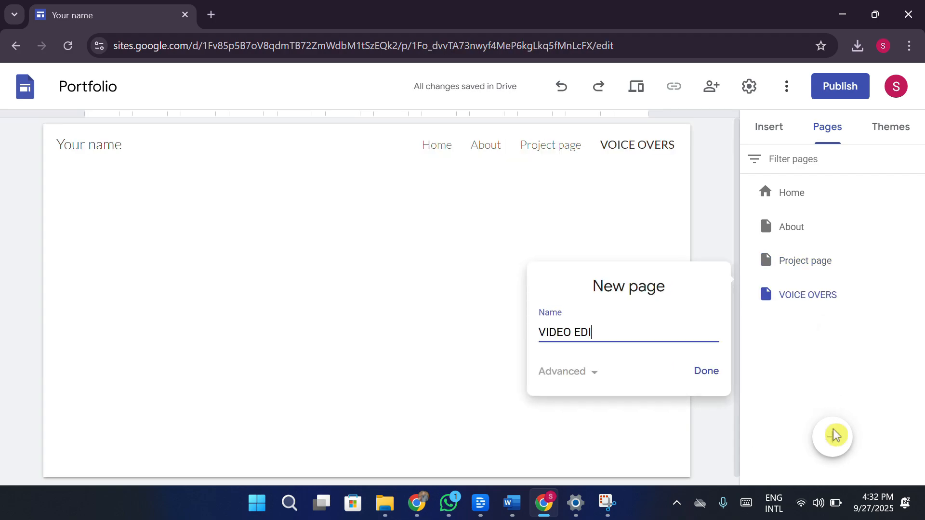
{"action": "type", "text": "TING"}
{"action": "key", "text": "Return"}
{"action": "left_click", "coordinate": [835, 435]}
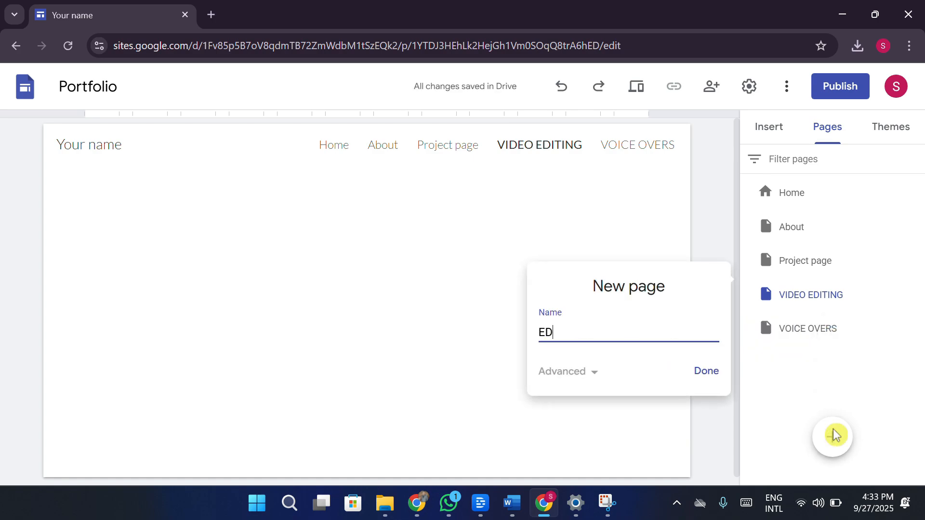
{"action": "type", "text": "EDITING"}
{"action": "key", "text": "Return"}
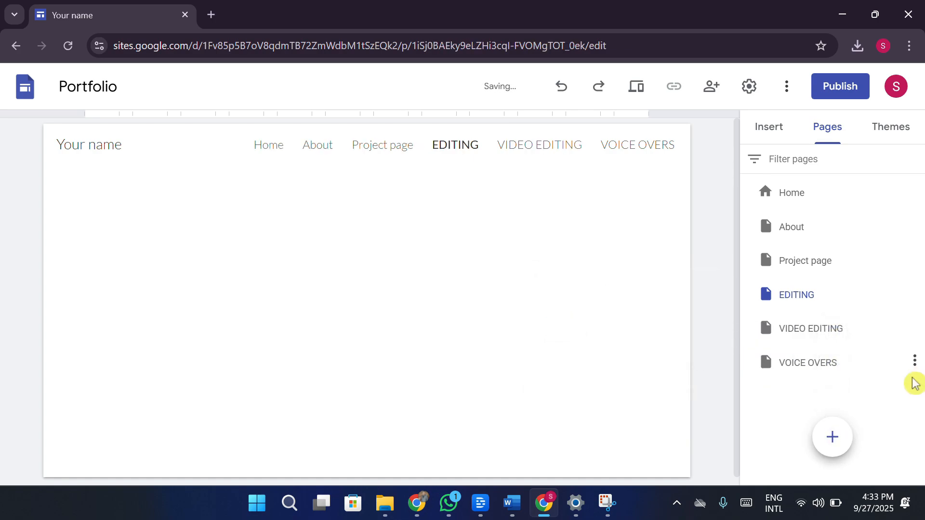
Nest the VOICE OVERS page under EDITING and return it to the top level, above VIDEO EDITING
{"action": "left_click_drag", "start_coordinate": [826, 367], "coordinate": [765, 397]}
{"action": "left_click", "coordinate": [806, 260]}
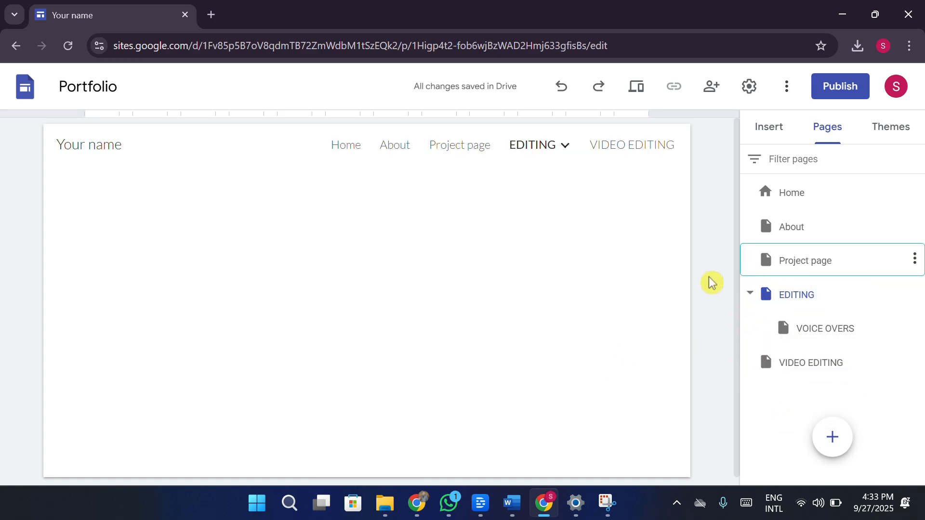
{"action": "left_click", "coordinate": [392, 220]}
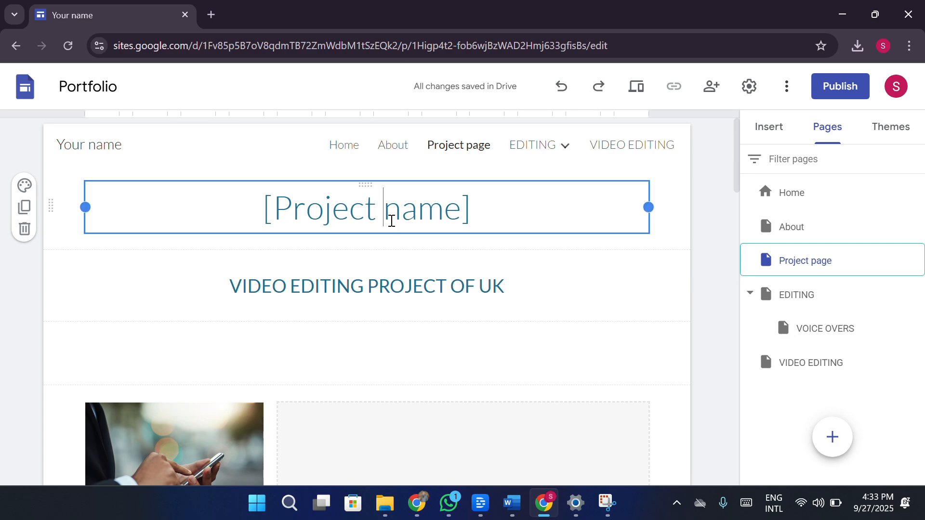
{"action": "triple_click", "coordinate": [392, 220]}
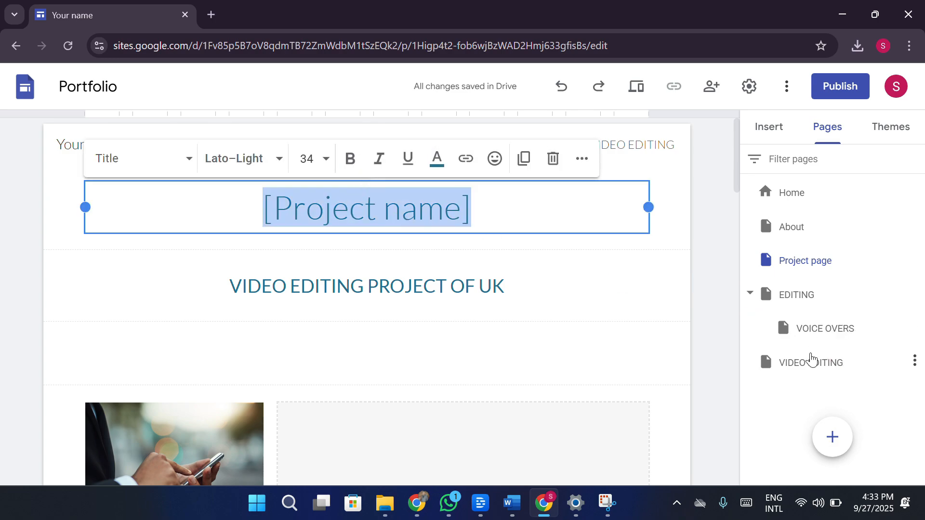
{"action": "left_click", "coordinate": [852, 329]}
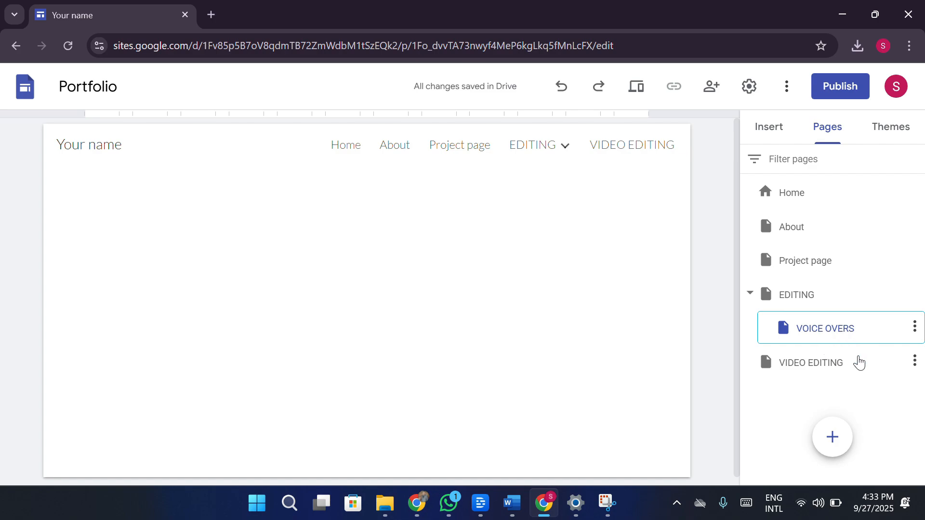
{"action": "left_click_drag", "start_coordinate": [812, 326], "coordinate": [778, 331]}
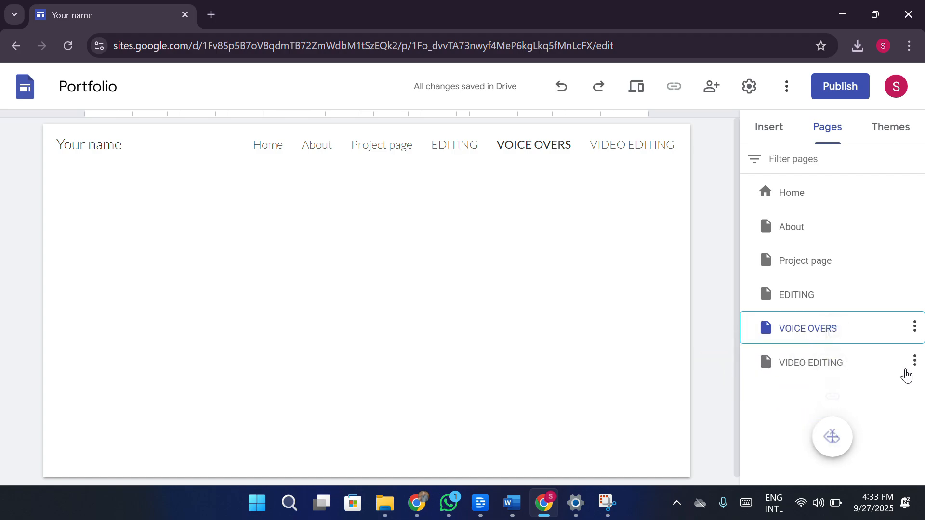
Add a new page named SCRIPT WRITING to the site
{"action": "left_click", "coordinate": [836, 439]}
{"action": "type", "text": "SCR"}
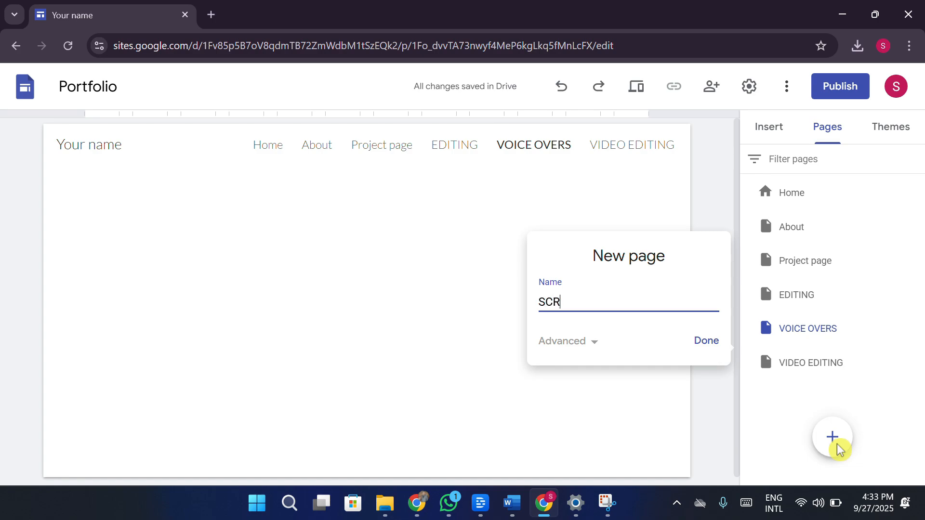
{"action": "type", "text": "IPT WRITING"}
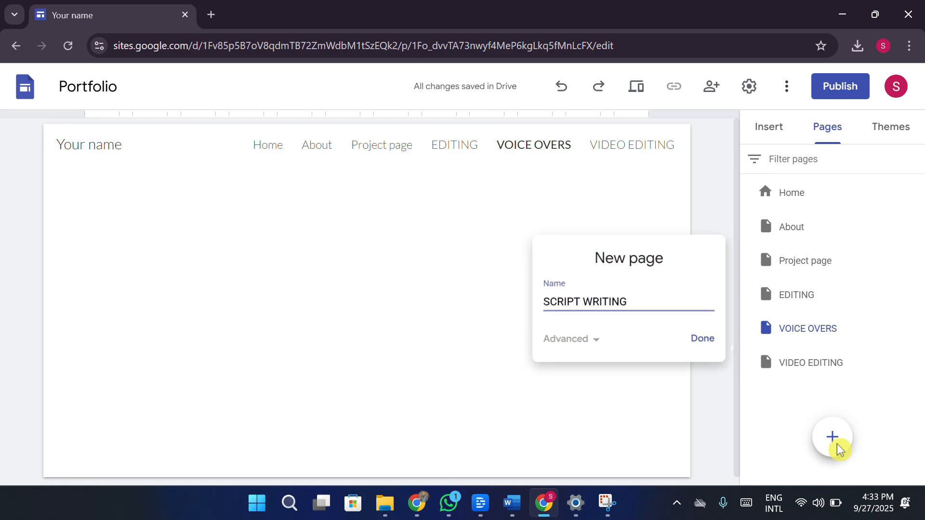
{"action": "key", "text": "Return"}
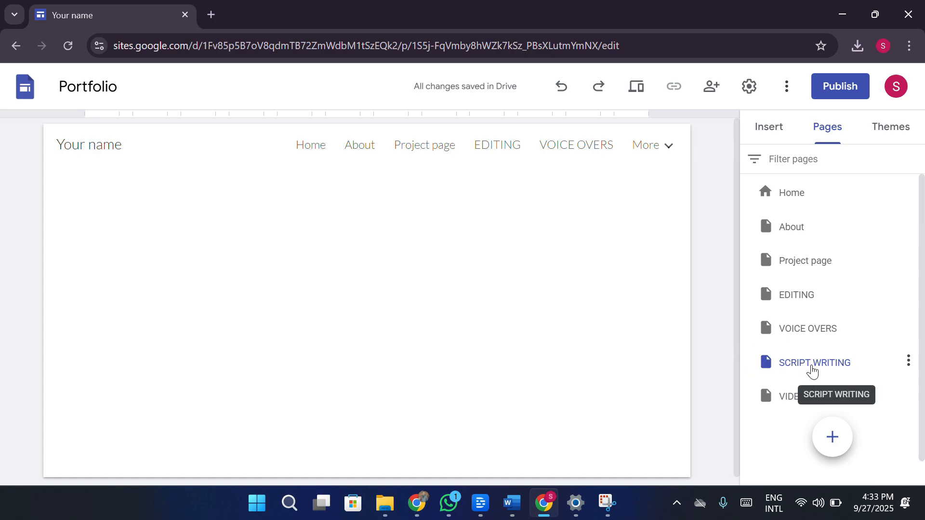
Make VOICE OVERS a subpage of SCRIPT WRITING, with VIDEO EDITING and EDITING nested beneath VOICE OVERS
{"action": "left_click_drag", "start_coordinate": [816, 364], "coordinate": [843, 340]}
{"action": "left_click_drag", "start_coordinate": [822, 393], "coordinate": [846, 376]}
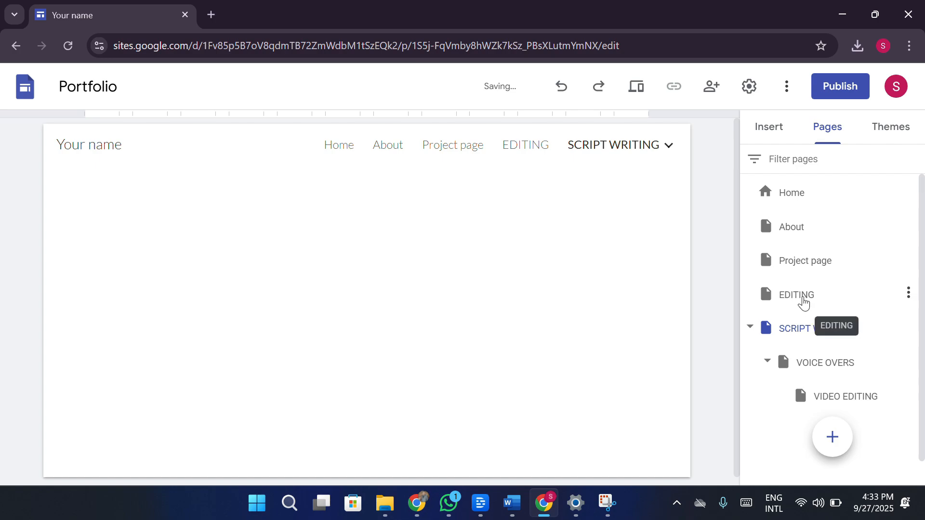
{"action": "left_click_drag", "start_coordinate": [800, 302], "coordinate": [851, 392]}
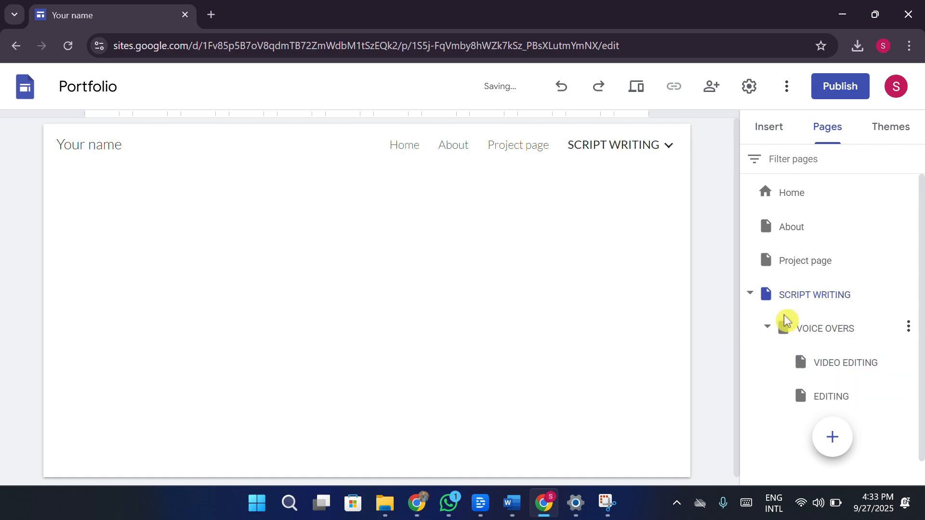
Examine the nested pages and how the SCRIPT WRITING submenu shows them in the site's navigation bar
{"action": "left_click", "coordinate": [847, 324]}
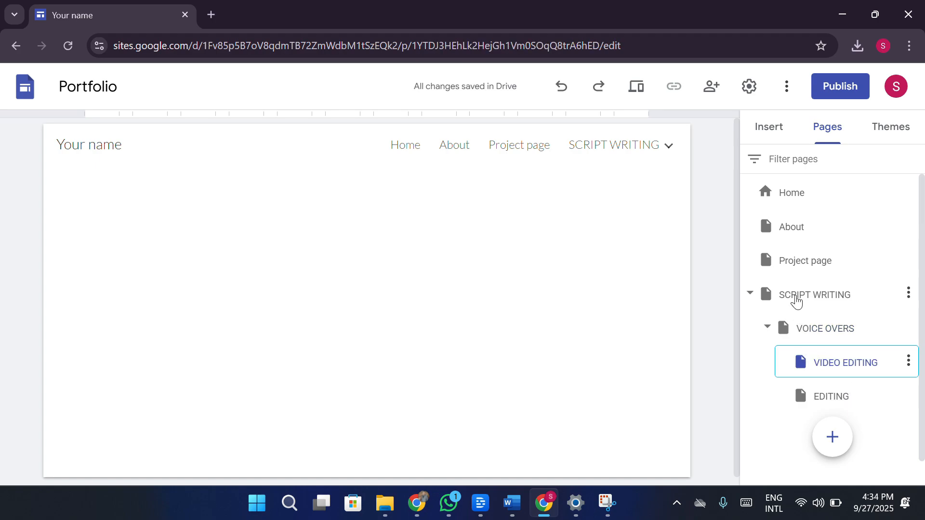
{"action": "left_click", "coordinate": [816, 298]}
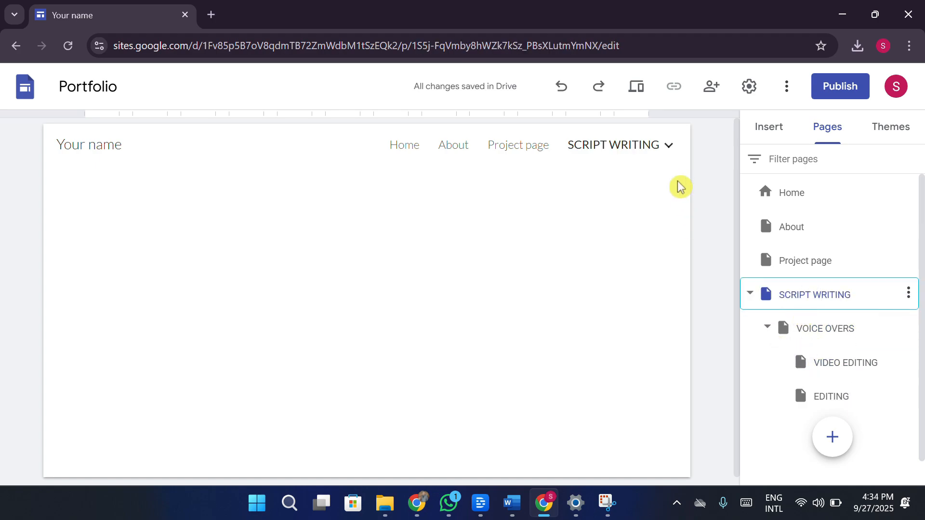
{"action": "mouse_move", "coordinate": [667, 157]}
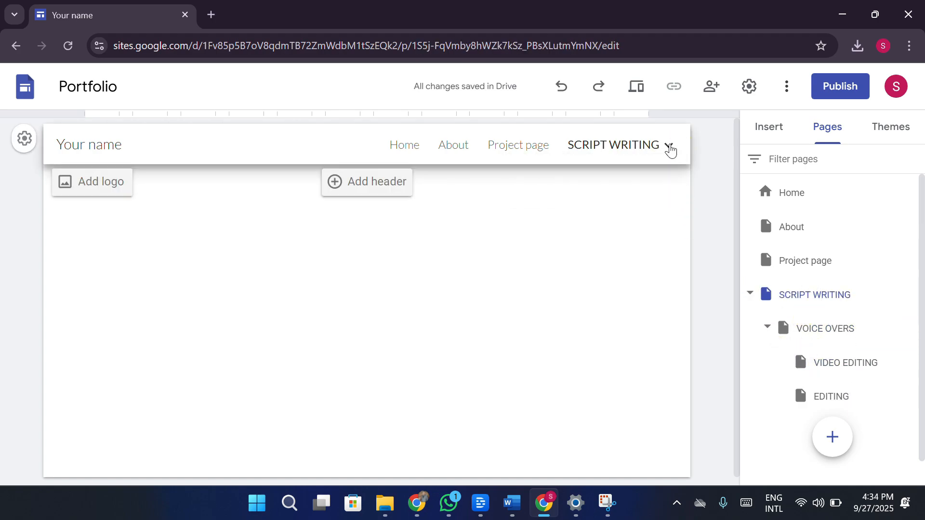
{"action": "left_click", "coordinate": [671, 151]}
{"action": "left_click", "coordinate": [670, 150]}
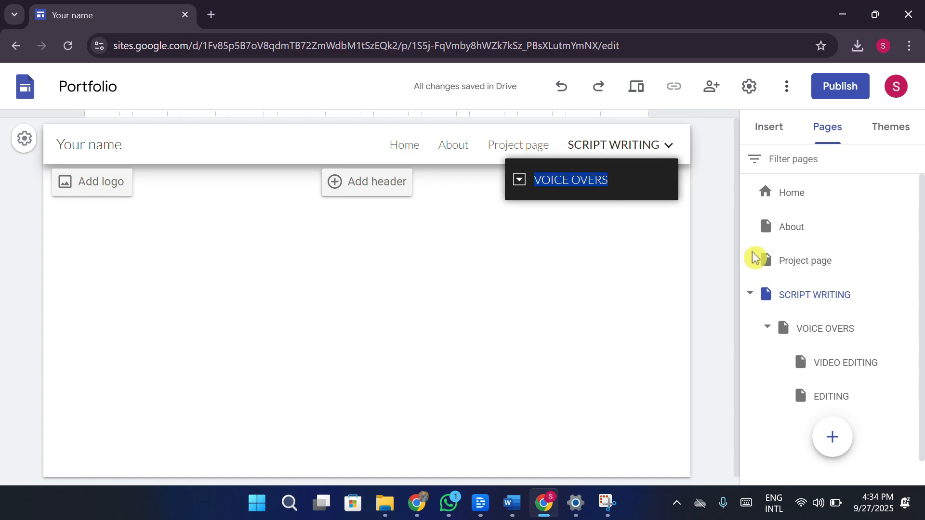
{"action": "left_click", "coordinate": [803, 333]}
{"action": "left_click", "coordinate": [668, 155]}
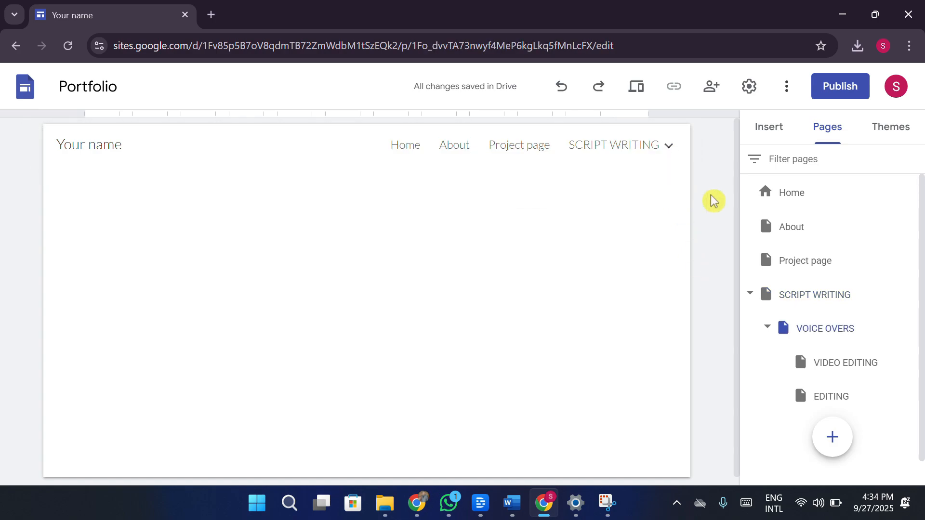
{"action": "left_click", "coordinate": [667, 155]}
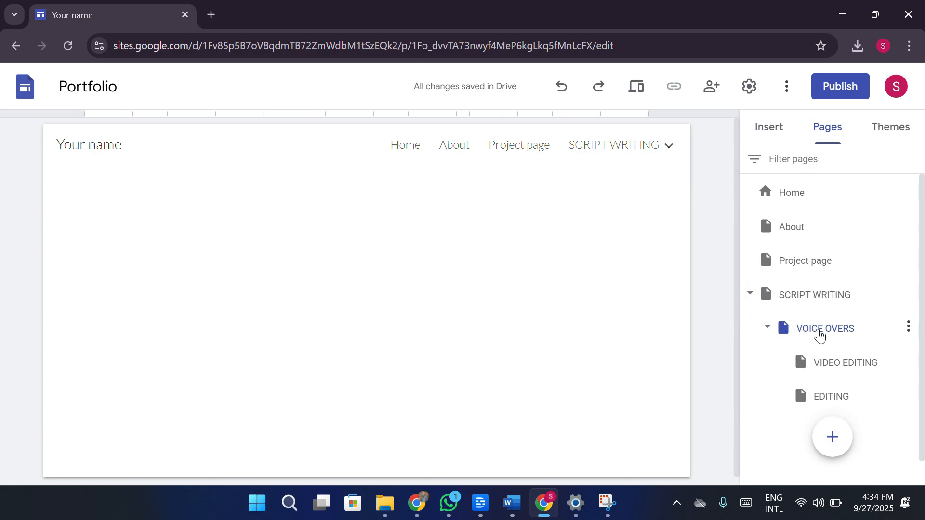
Examine the collapsible subpage tree under SCRIPT WRITING and the options available for that page
{"action": "left_click", "coordinate": [766, 328]}
{"action": "left_click", "coordinate": [765, 327]}
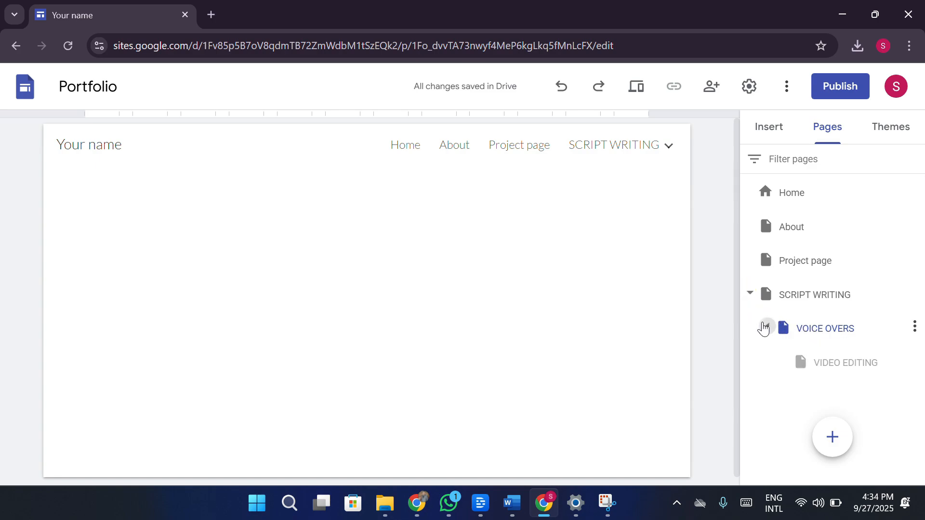
{"action": "left_click", "coordinate": [751, 293]}
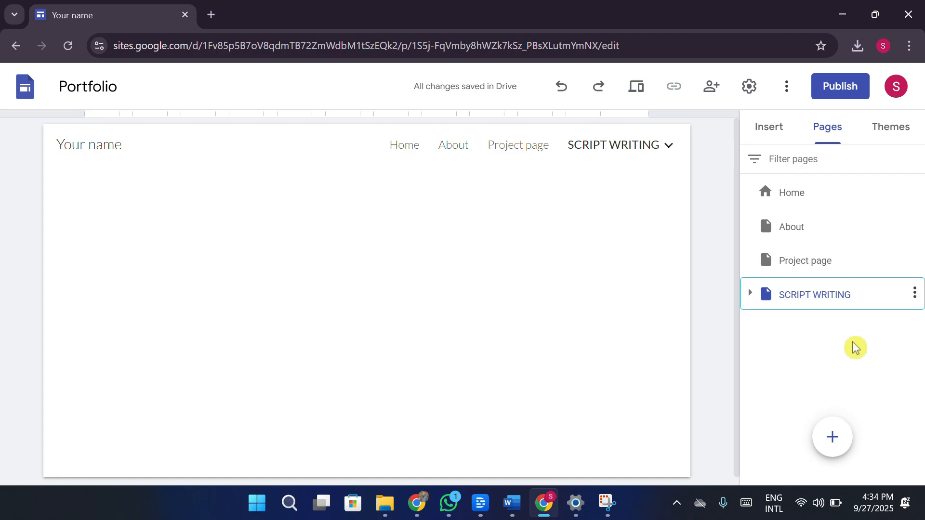
{"action": "left_click", "coordinate": [915, 296]}
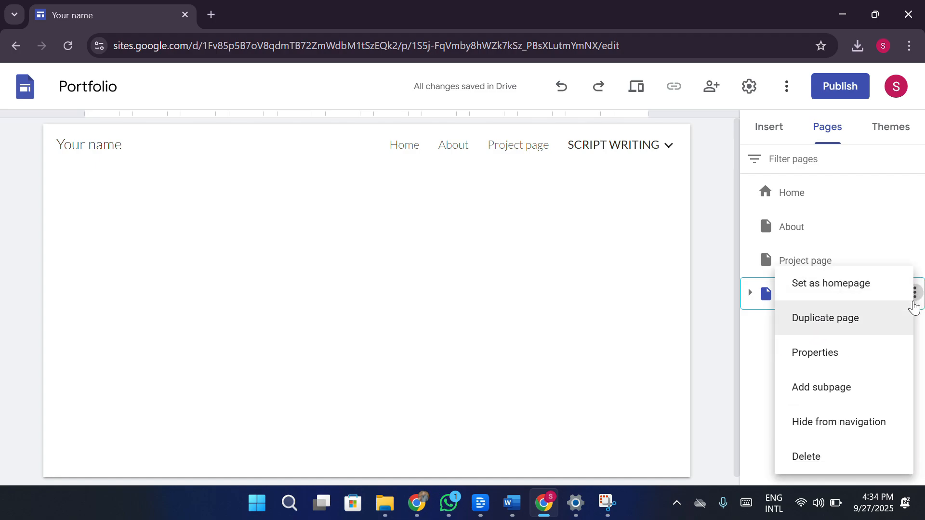
{"action": "left_click", "coordinate": [771, 386]}
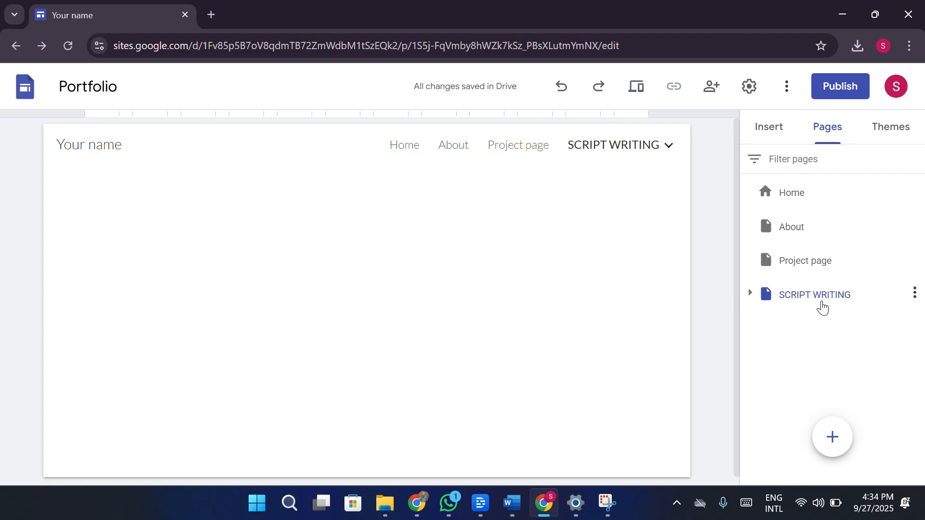
{"action": "left_click", "coordinate": [750, 293]}
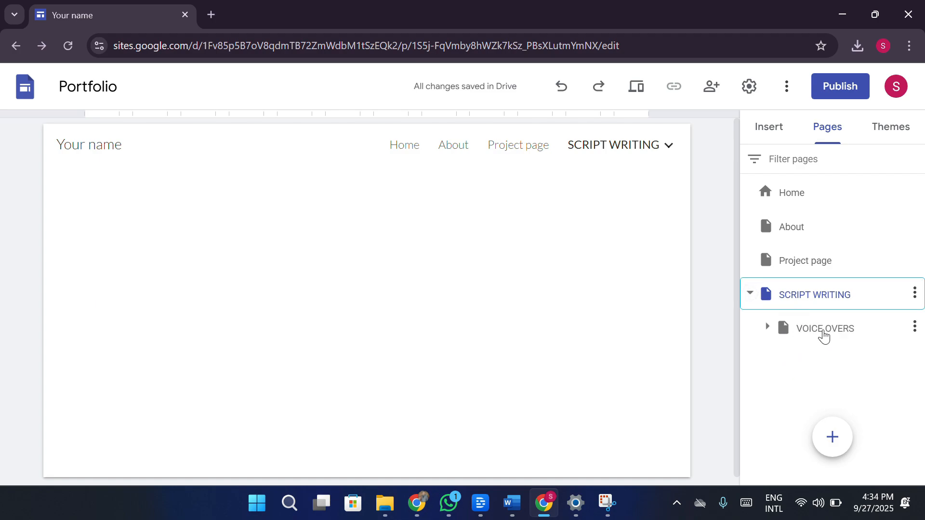
{"action": "left_click", "coordinate": [801, 336]}
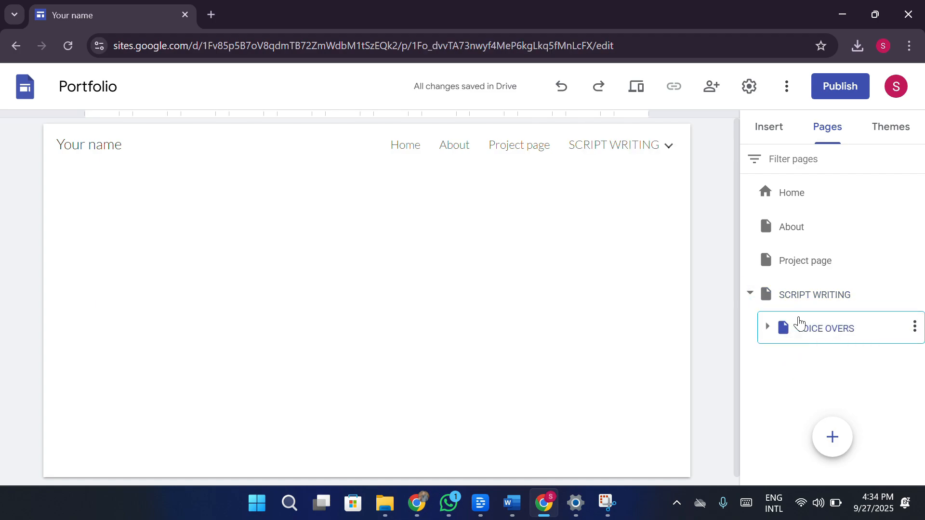
Browse the Google Drive files available for the large empty image placeholder on the Project page, and close the file picker
{"action": "left_click", "coordinate": [803, 263]}
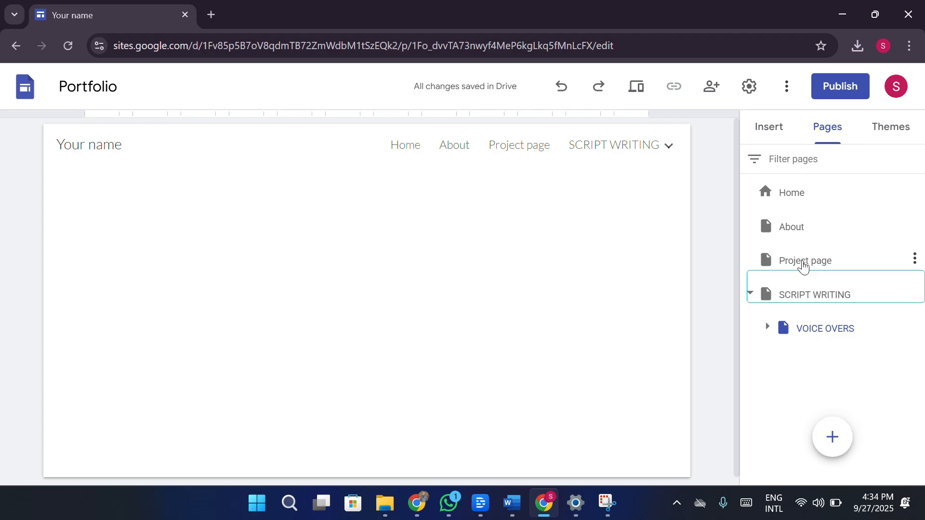
{"action": "scroll", "coordinate": [607, 259], "scroll_direction": "down", "scroll_amount": 3}
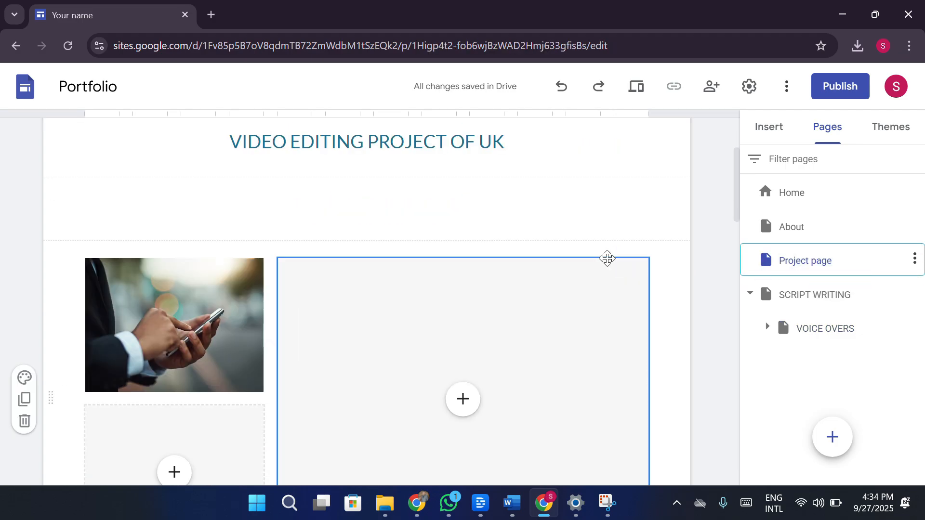
{"action": "scroll", "coordinate": [491, 350], "scroll_direction": "down", "scroll_amount": 1}
{"action": "left_click", "coordinate": [462, 332]}
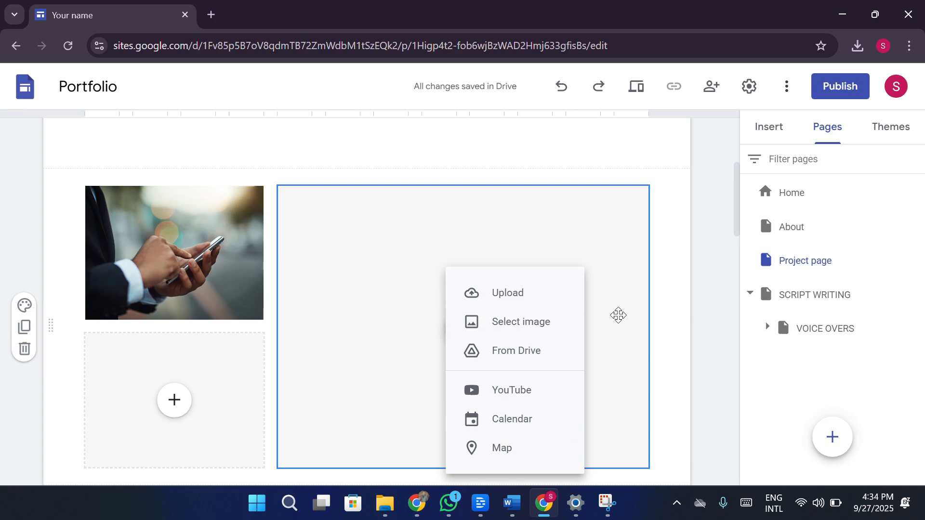
{"action": "left_click", "coordinate": [558, 349]}
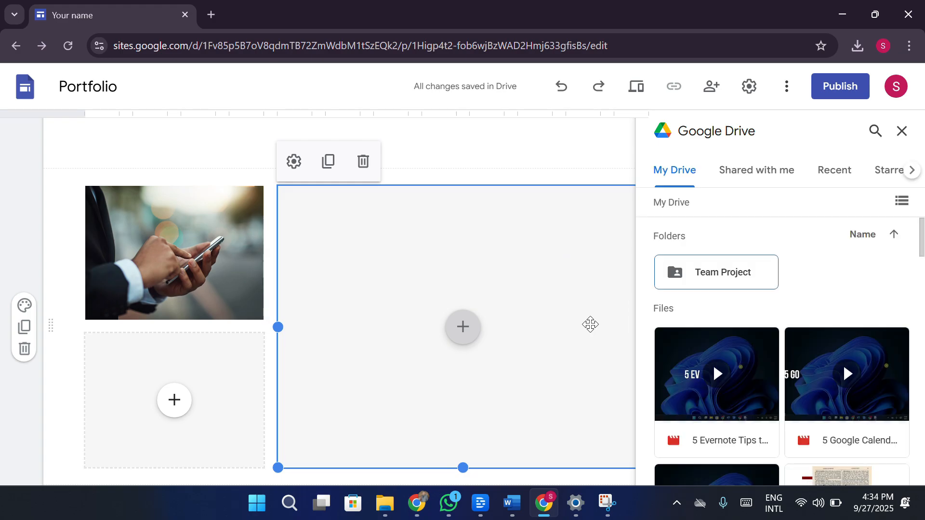
{"action": "scroll", "coordinate": [722, 338], "scroll_direction": "down", "scroll_amount": 4}
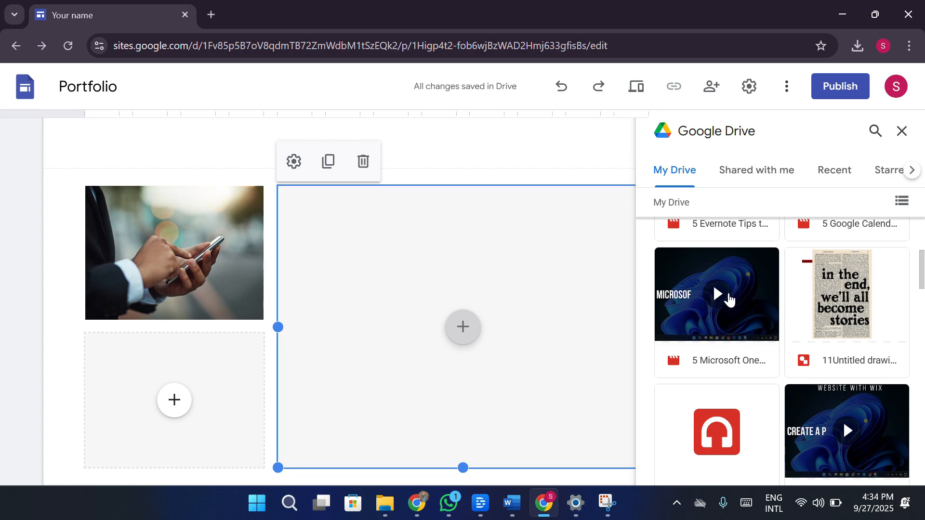
{"action": "scroll", "coordinate": [771, 295], "scroll_direction": "down", "scroll_amount": 1}
{"action": "scroll", "coordinate": [817, 355], "scroll_direction": "down", "scroll_amount": 3}
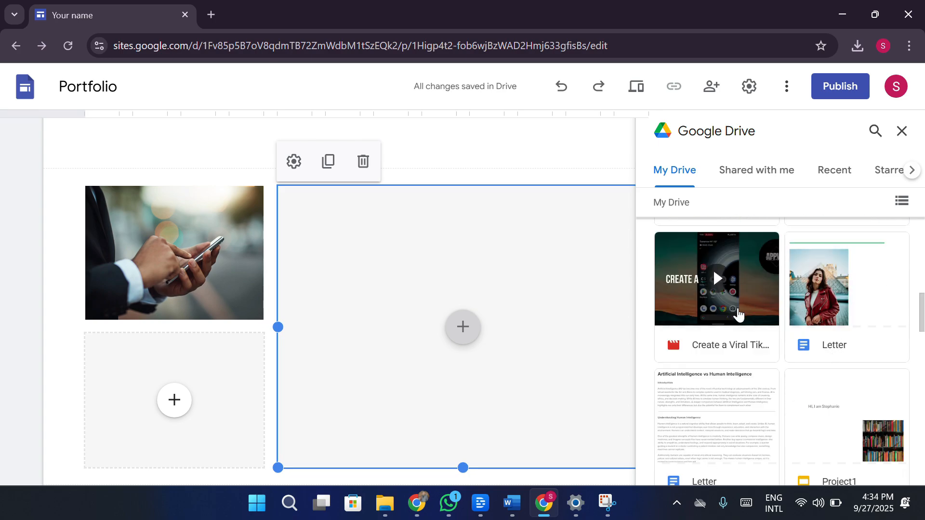
{"action": "scroll", "coordinate": [808, 292], "scroll_direction": "down", "scroll_amount": 1}
{"action": "scroll", "coordinate": [808, 292], "scroll_direction": "down", "scroll_amount": 1}
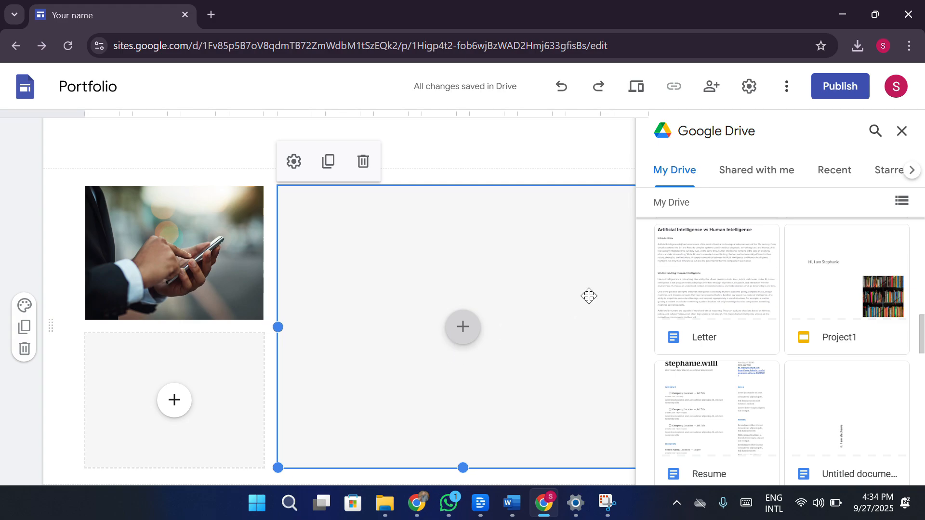
{"action": "left_click", "coordinate": [901, 130]}
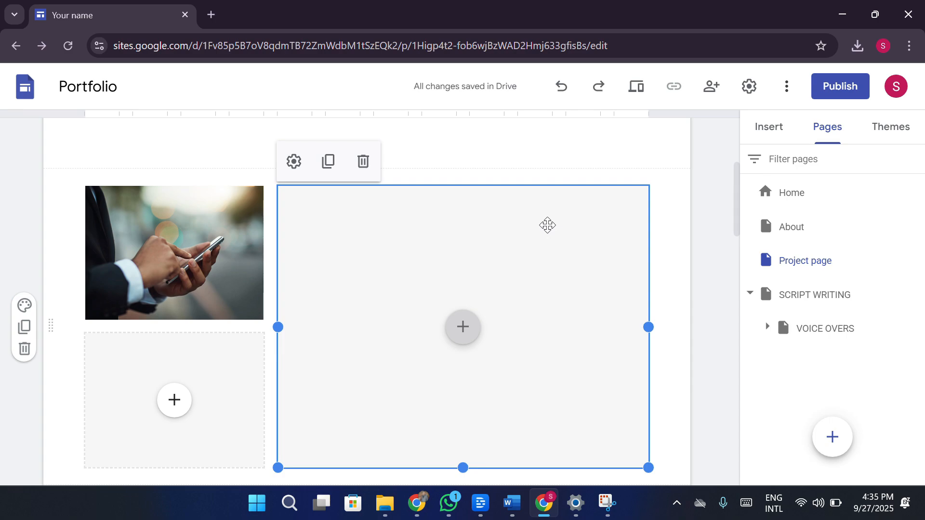
{"action": "left_click", "coordinate": [534, 159]}
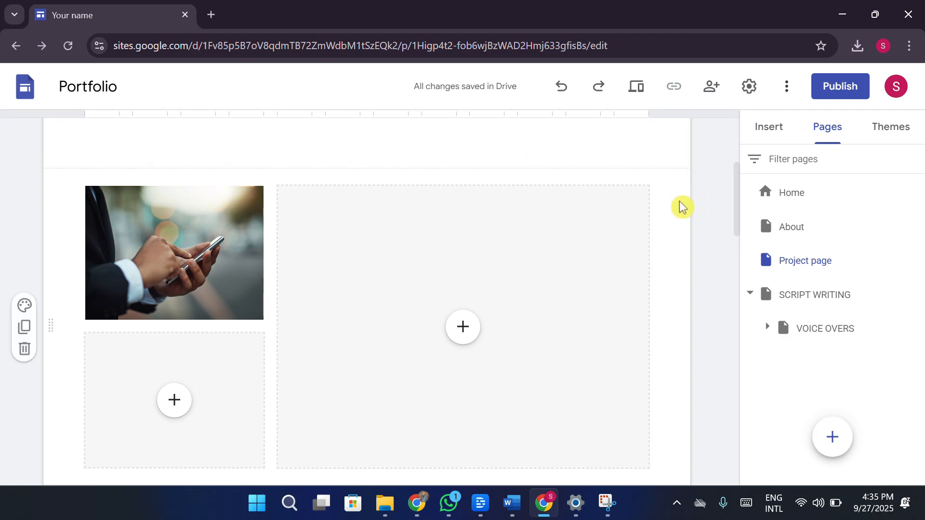
Examine the bookshelf image and its editing options in the "video last made" section of the Project page
{"action": "scroll", "coordinate": [682, 206], "scroll_direction": "down", "scroll_amount": 7}
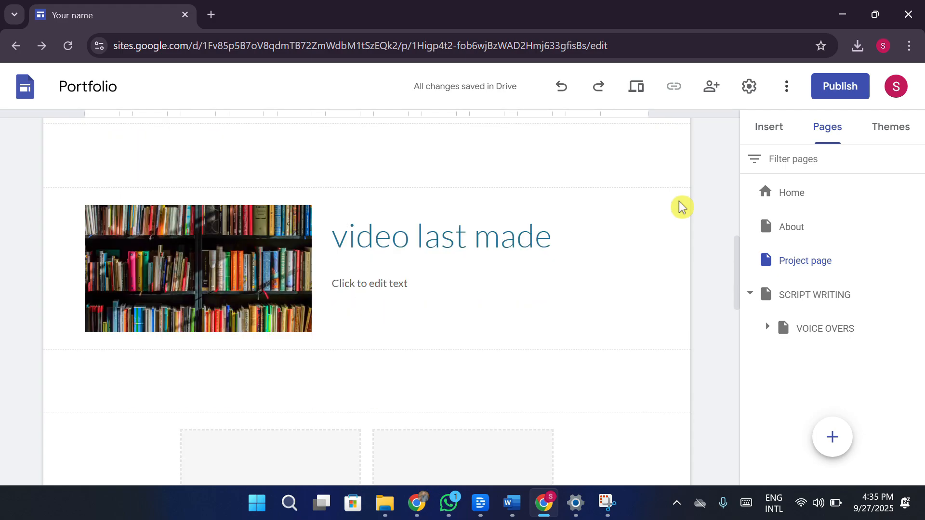
{"action": "left_click", "coordinate": [289, 238]}
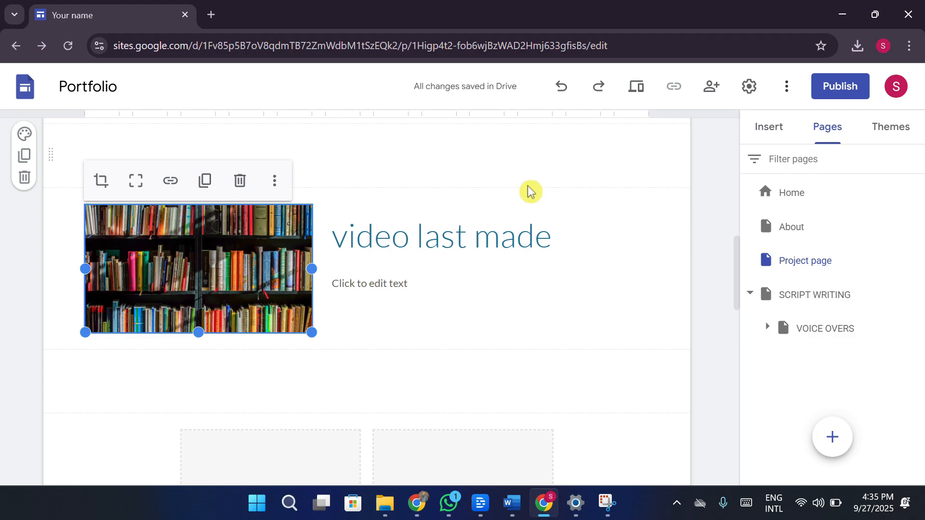
{"action": "scroll", "coordinate": [528, 191], "scroll_direction": "up", "scroll_amount": 7}
{"action": "scroll", "coordinate": [667, 243], "scroll_direction": "up", "scroll_amount": 2}
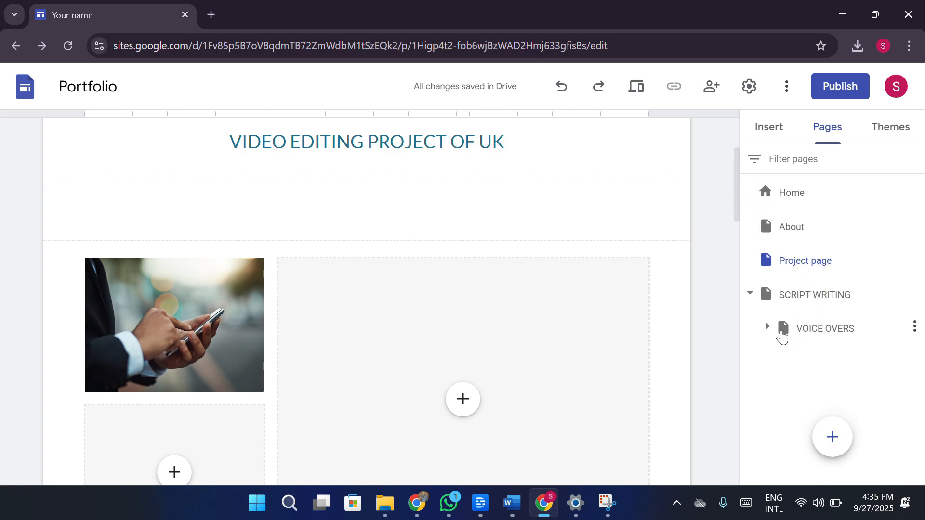
Open the VOICE OVERS page, expand its subpages and check the content that can be inserted on it
{"action": "left_click", "coordinate": [777, 333]}
{"action": "left_click", "coordinate": [767, 328]}
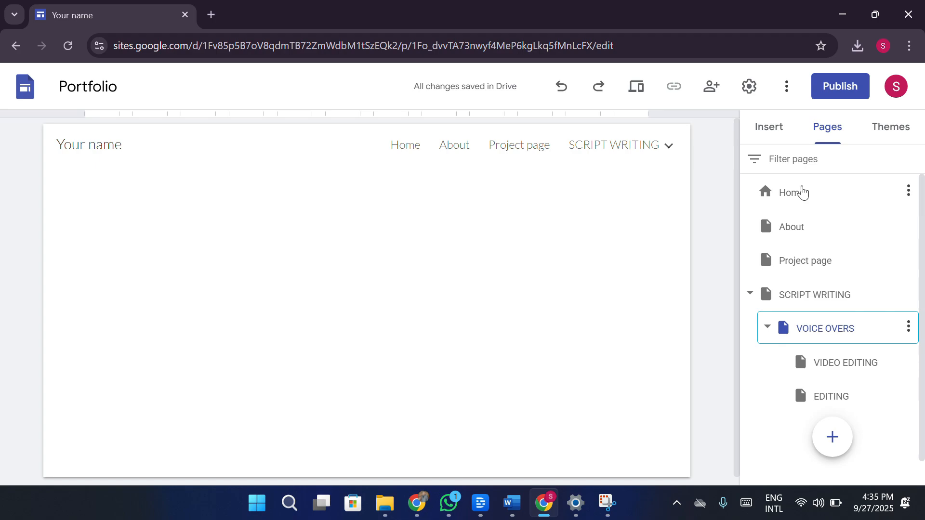
{"action": "left_click", "coordinate": [783, 143]}
{"action": "scroll", "coordinate": [837, 238], "scroll_direction": "up", "scroll_amount": 2}
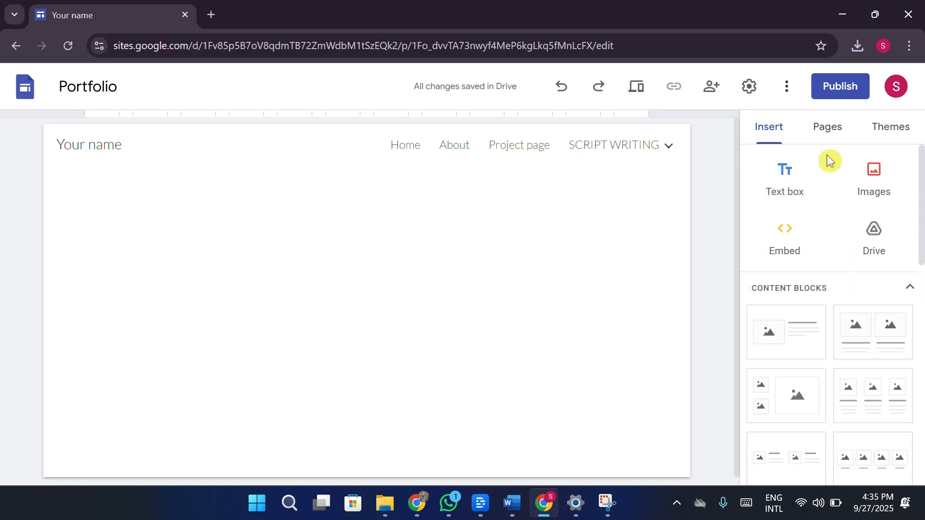
{"action": "left_click", "coordinate": [837, 137]}
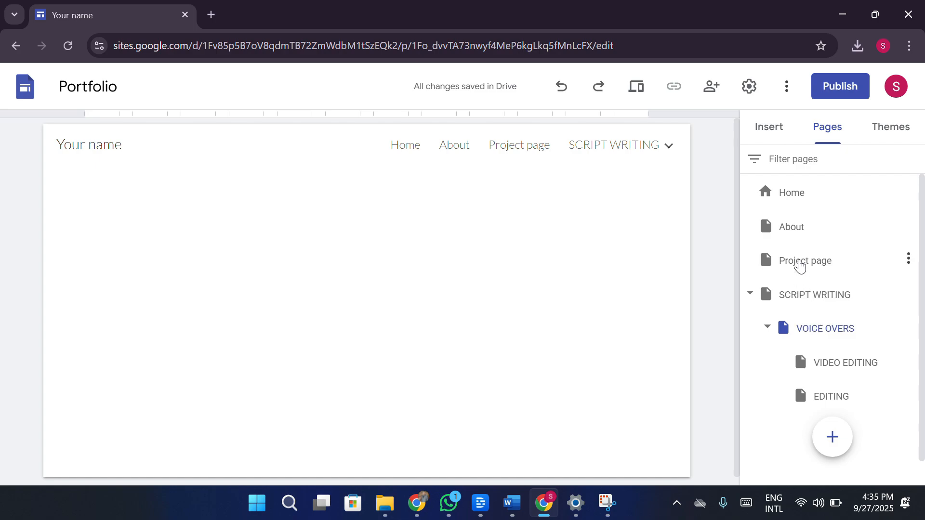
Return to the Project page and check the text formatting options for the "VIDEO EDITING PROJECT OF UK" heading
{"action": "left_click", "coordinate": [801, 265]}
{"action": "left_click", "coordinate": [450, 285]}
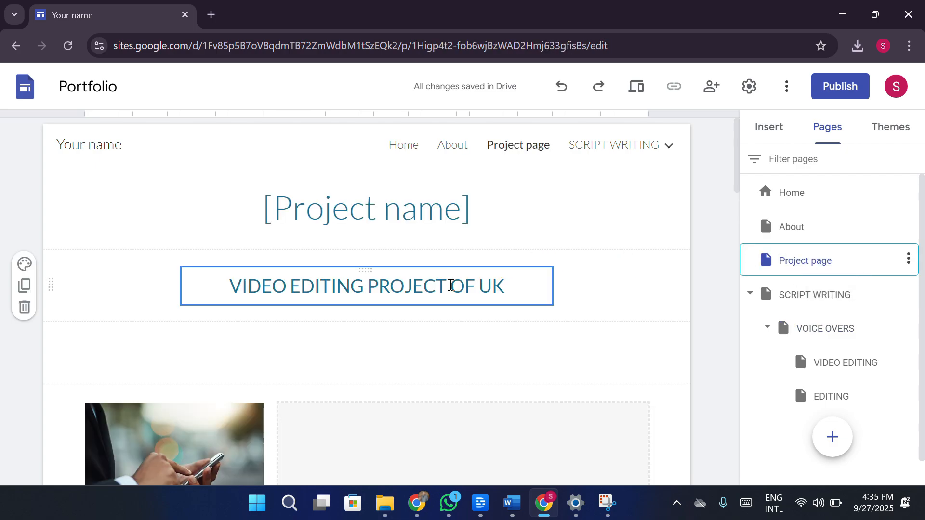
{"action": "triple_click", "coordinate": [451, 284]}
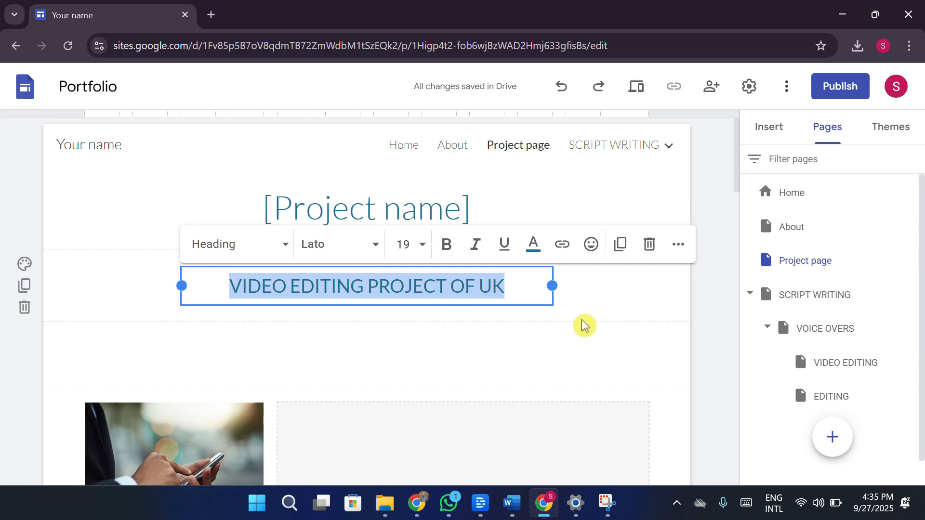
{"action": "left_click", "coordinate": [708, 302]}
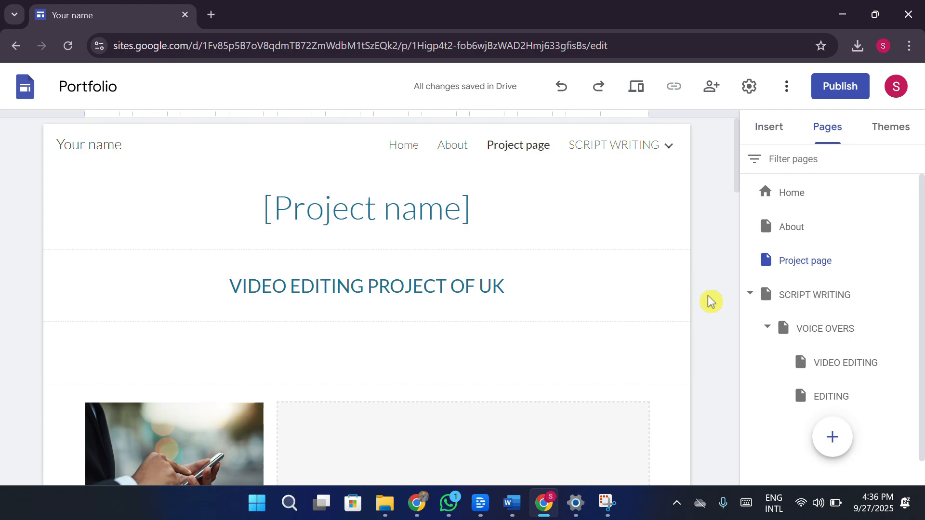
Try adding a text box above the team-role description near the end of the Project page, and remove it
{"action": "scroll", "coordinate": [711, 302], "scroll_direction": "down", "scroll_amount": 13}
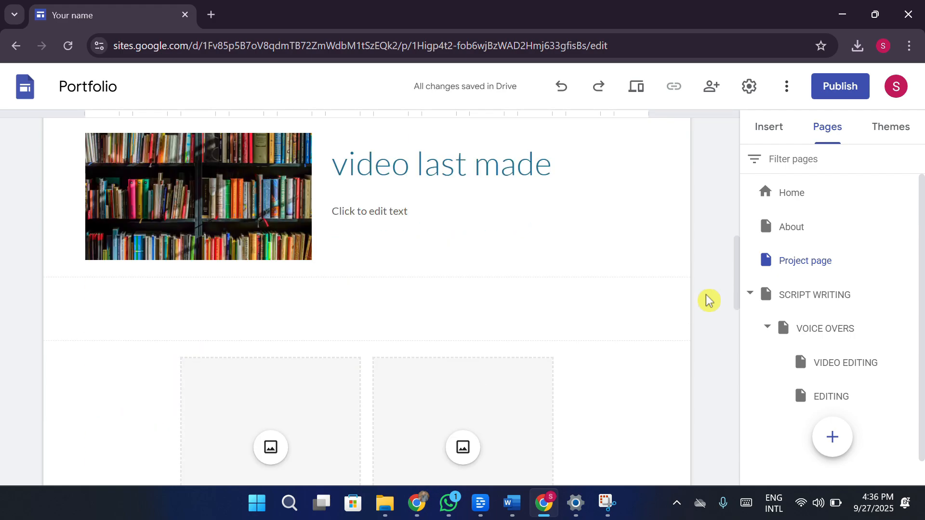
{"action": "scroll", "coordinate": [709, 301], "scroll_direction": "down", "scroll_amount": 15}
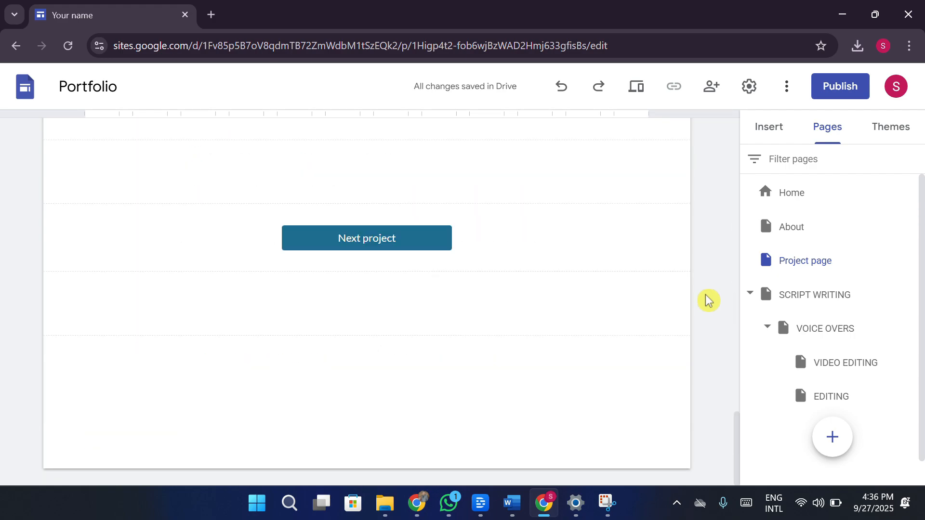
{"action": "scroll", "coordinate": [438, 223], "scroll_direction": "up", "scroll_amount": 2}
{"action": "scroll", "coordinate": [346, 289], "scroll_direction": "up", "scroll_amount": 3}
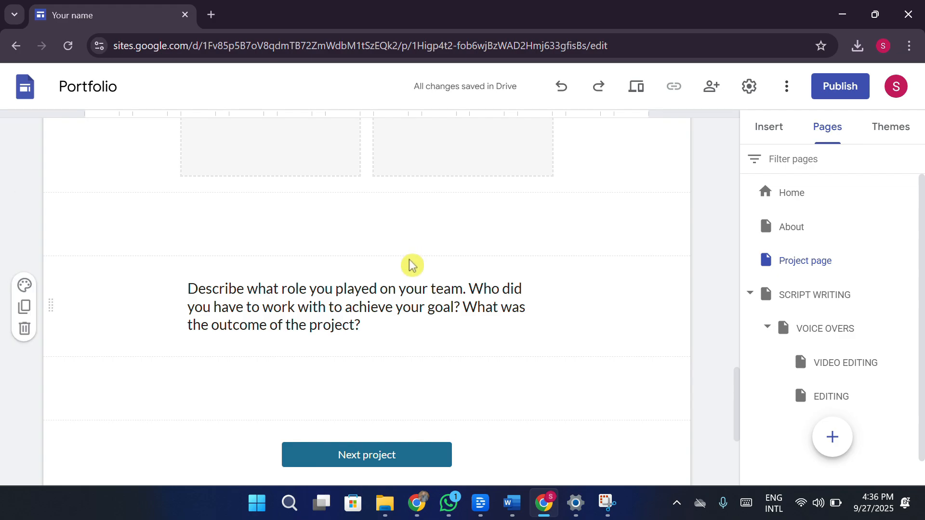
{"action": "double_click", "coordinate": [409, 243]}
{"action": "left_click", "coordinate": [409, 245]}
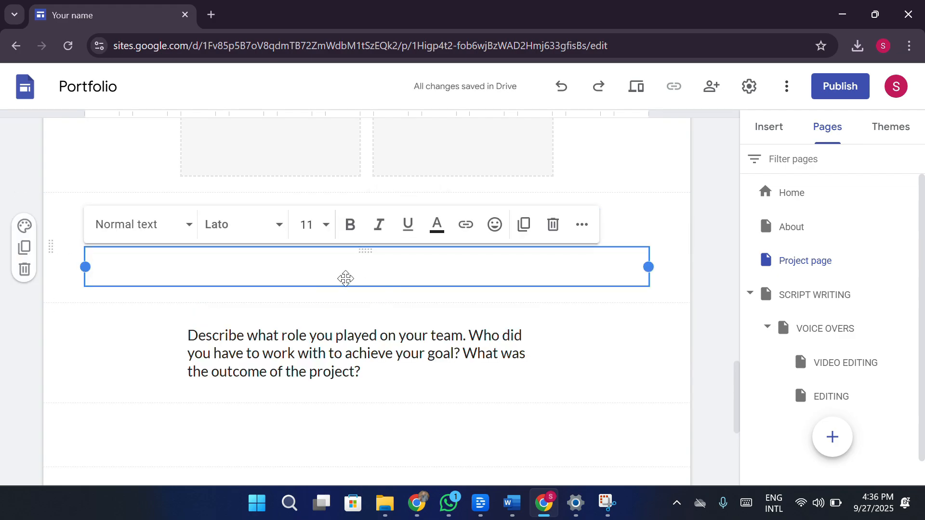
{"action": "double_click", "coordinate": [405, 318]}
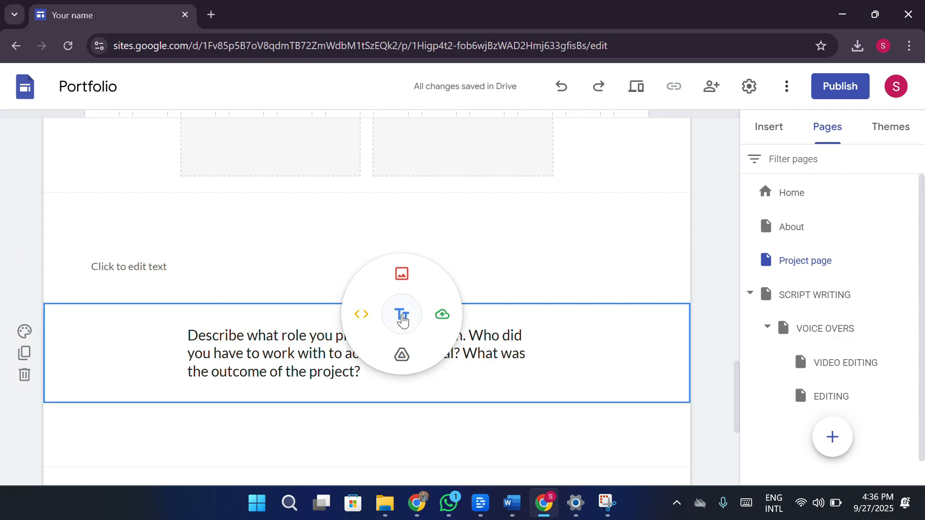
{"action": "left_click", "coordinate": [481, 268]}
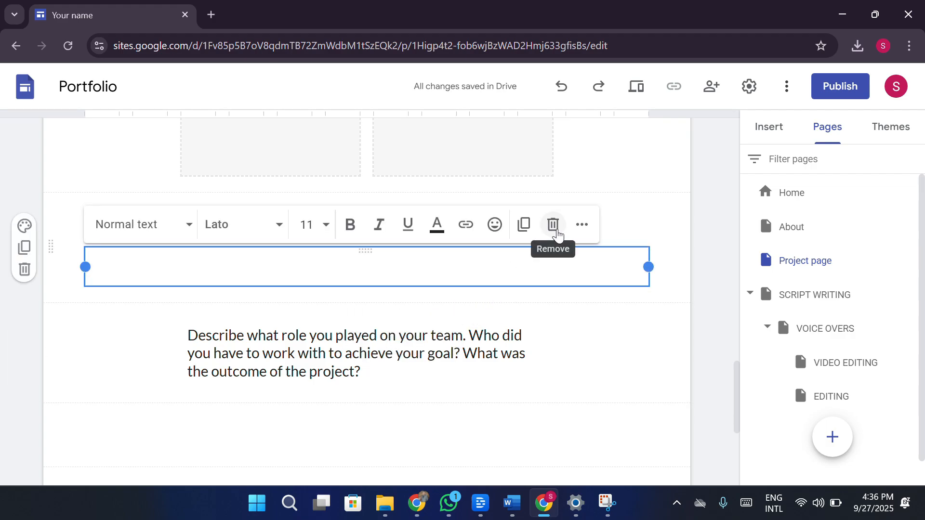
{"action": "left_click", "coordinate": [553, 225]}
Remove the empty text box between the image placeholders and the team-role description on the Project page
{"action": "left_click", "coordinate": [500, 229]}
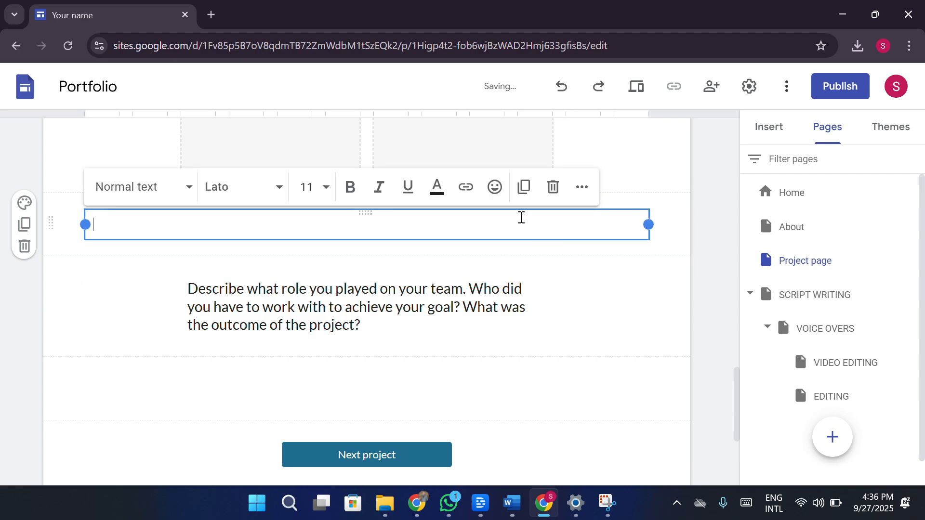
{"action": "left_click", "coordinate": [555, 197]}
{"action": "scroll", "coordinate": [567, 316], "scroll_direction": "up", "scroll_amount": 1}
{"action": "scroll", "coordinate": [564, 318], "scroll_direction": "down", "scroll_amount": 4}
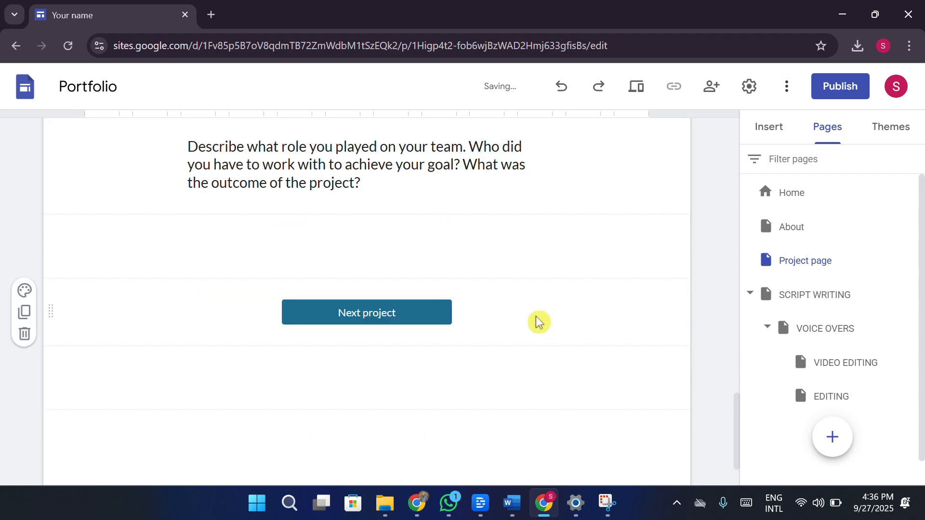
{"action": "scroll", "coordinate": [536, 318], "scroll_direction": "up", "scroll_amount": 1}
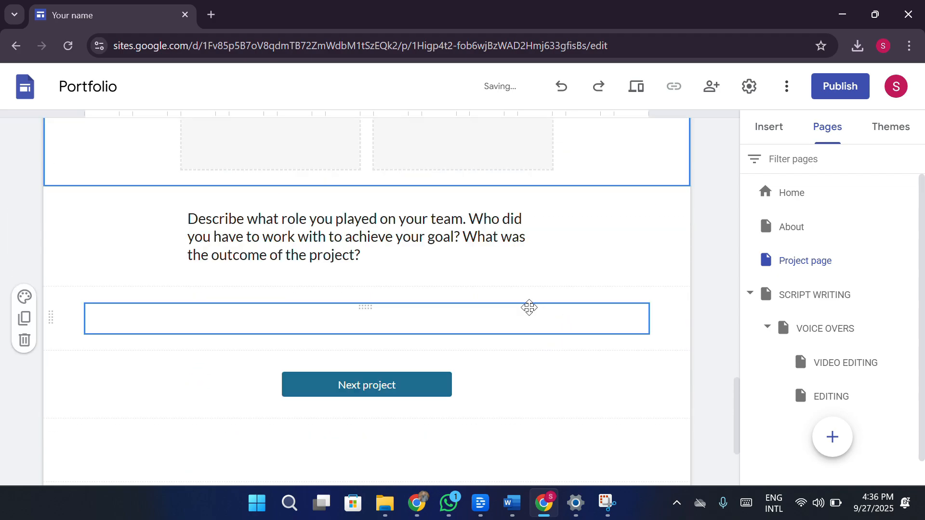
Check the quick-insert options for the team-role description section and dismiss them
{"action": "left_click", "coordinate": [583, 239]}
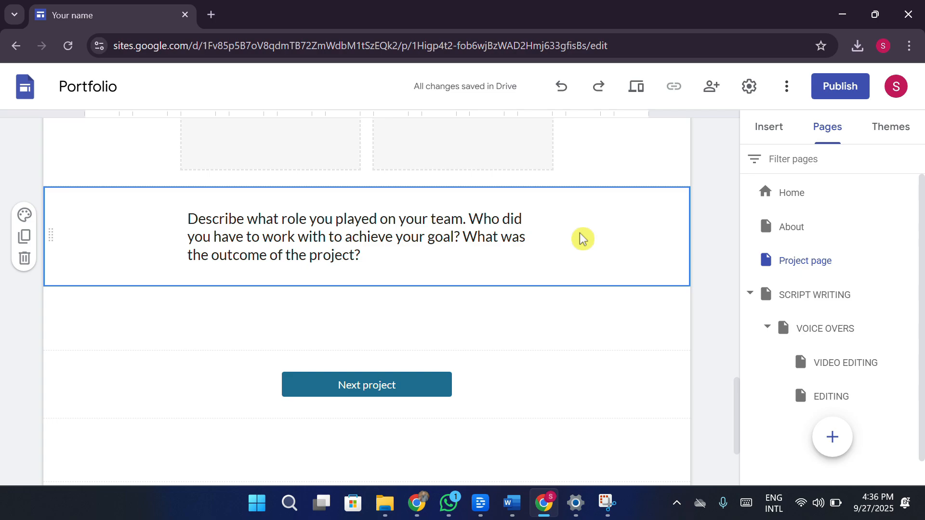
{"action": "double_click", "coordinate": [581, 238]}
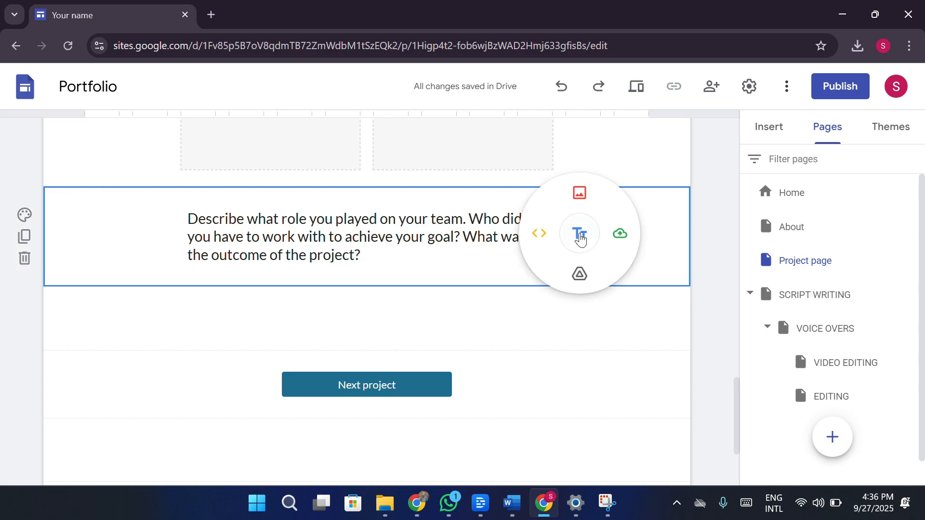
{"action": "left_click", "coordinate": [728, 233]}
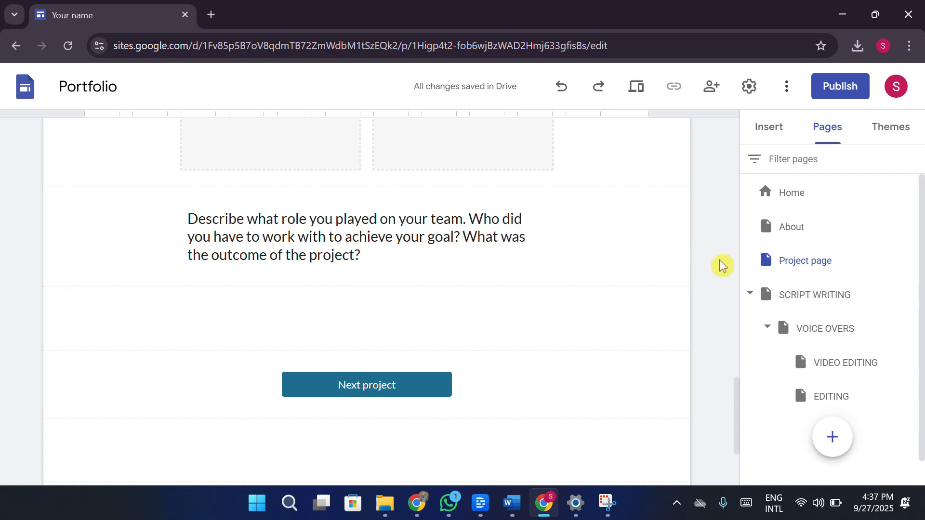
Review the Project page from its title through the image placeholders to the Next project button
{"action": "scroll", "coordinate": [711, 345], "scroll_direction": "up", "scroll_amount": 10}
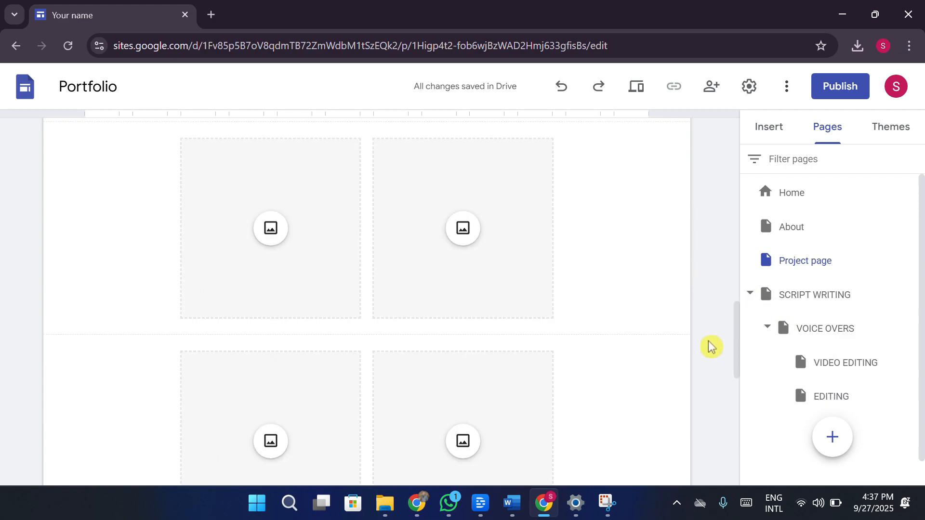
{"action": "scroll", "coordinate": [675, 339], "scroll_direction": "up", "scroll_amount": 5}
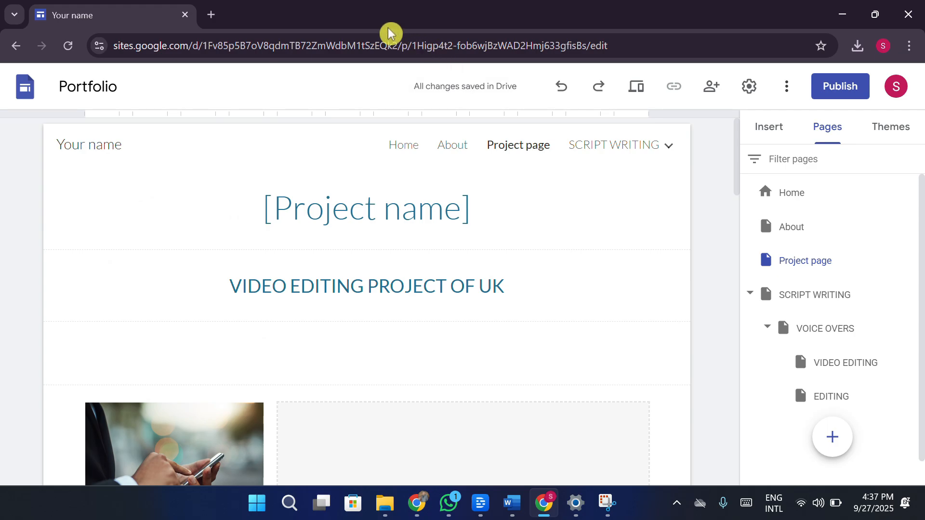
{"action": "scroll", "coordinate": [456, 278], "scroll_direction": "down", "scroll_amount": 3}
{"action": "left_click", "coordinate": [452, 281]}
{"action": "scroll", "coordinate": [389, 299], "scroll_direction": "down", "scroll_amount": 3}
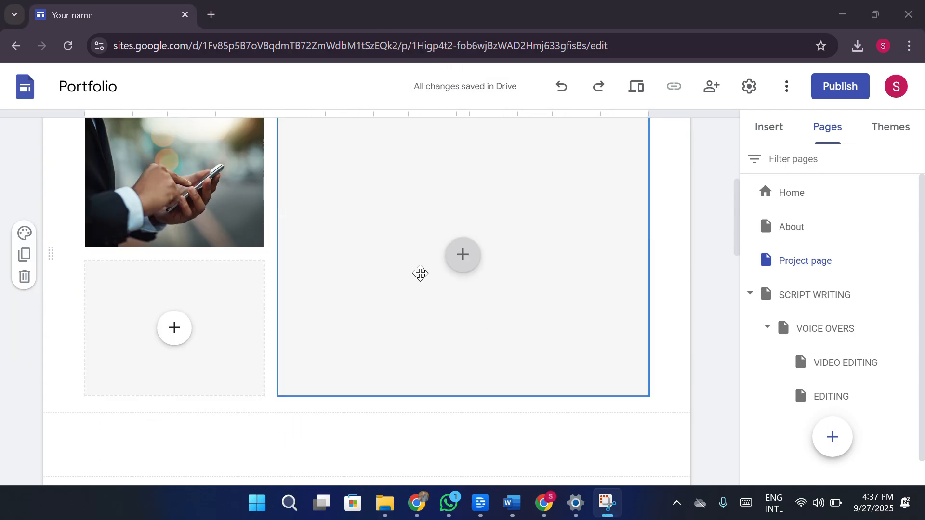
{"action": "scroll", "coordinate": [430, 249], "scroll_direction": "down", "scroll_amount": 11}
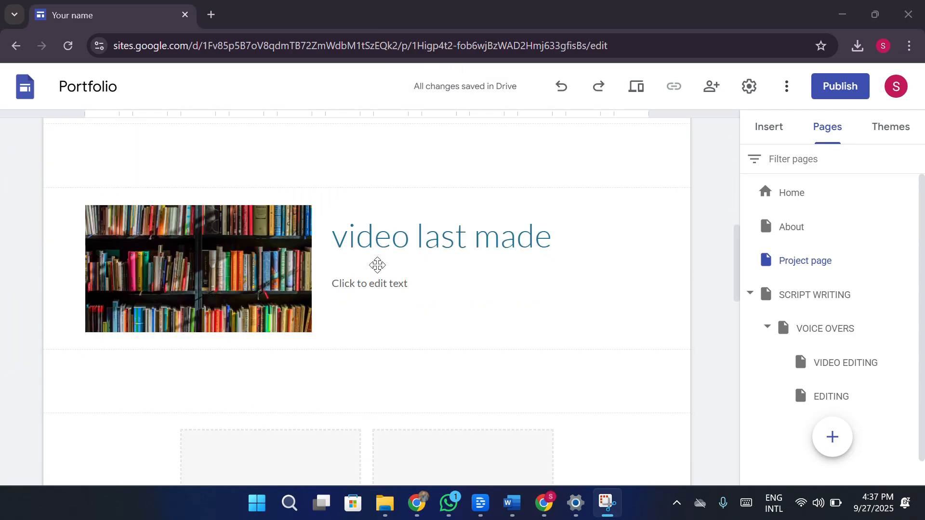
{"action": "scroll", "coordinate": [503, 278], "scroll_direction": "down", "scroll_amount": 10}
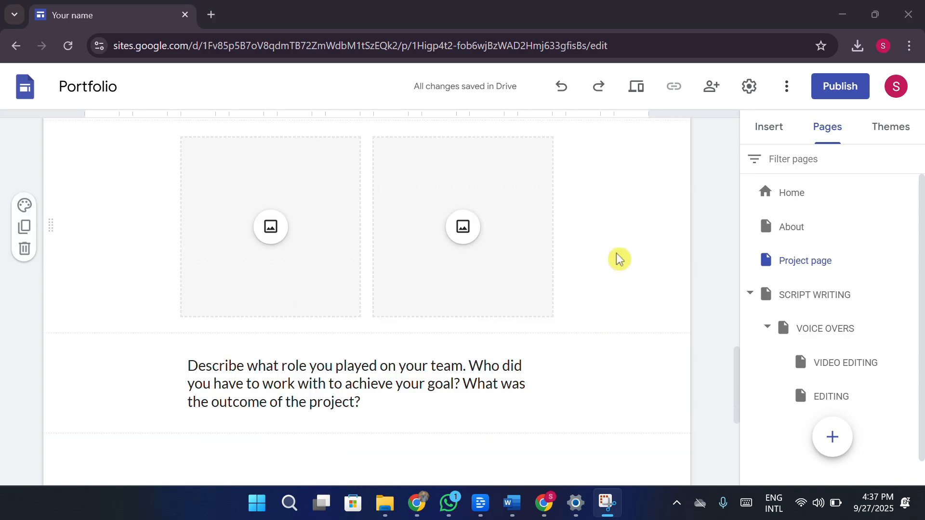
{"action": "scroll", "coordinate": [607, 282], "scroll_direction": "down", "scroll_amount": 2}
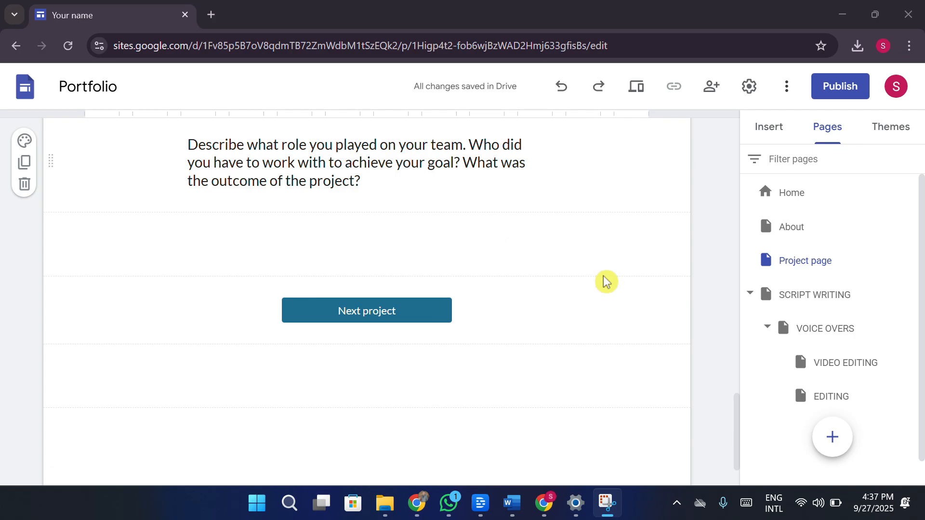
{"action": "scroll", "coordinate": [607, 282], "scroll_direction": "up", "scroll_amount": 12}
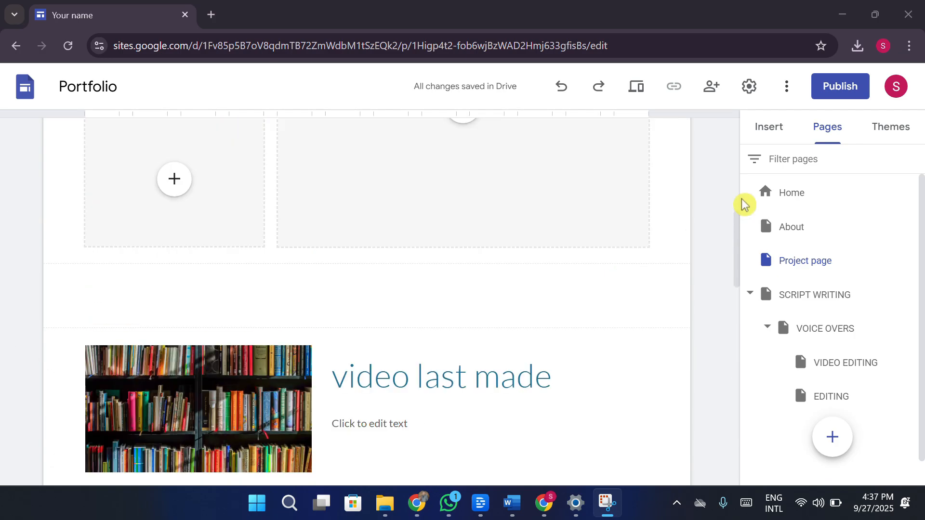
Examine the content blocks and insertable elements, from collapsible groups and buttons to Google Forms and charts
{"action": "left_click", "coordinate": [775, 133]}
{"action": "scroll", "coordinate": [838, 241], "scroll_direction": "down", "scroll_amount": 3}
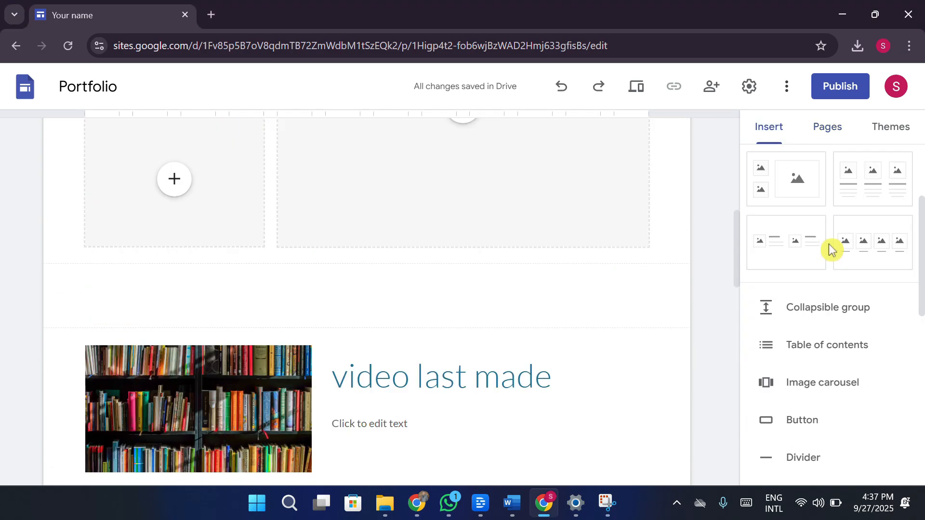
{"action": "scroll", "coordinate": [833, 260], "scroll_direction": "down", "scroll_amount": 3}
{"action": "scroll", "coordinate": [846, 265], "scroll_direction": "down", "scroll_amount": 2}
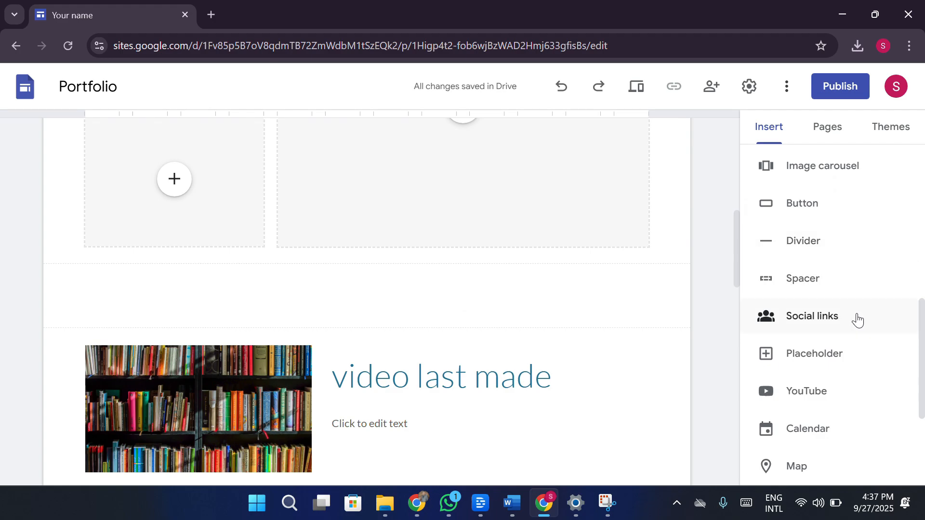
{"action": "scroll", "coordinate": [856, 337], "scroll_direction": "down", "scroll_amount": 4}
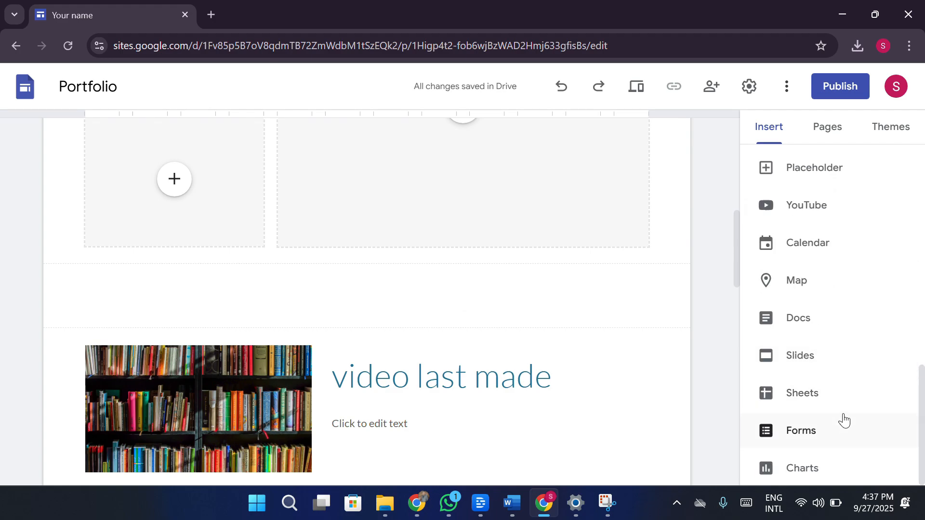
{"action": "scroll", "coordinate": [824, 333], "scroll_direction": "up", "scroll_amount": 6}
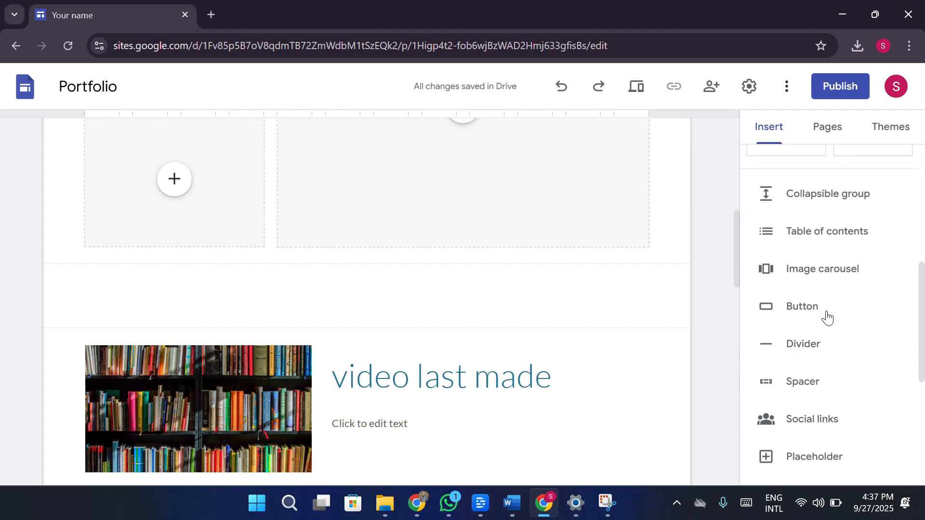
{"action": "scroll", "coordinate": [843, 290], "scroll_direction": "up", "scroll_amount": 2}
{"action": "scroll", "coordinate": [821, 285], "scroll_direction": "up", "scroll_amount": 2}
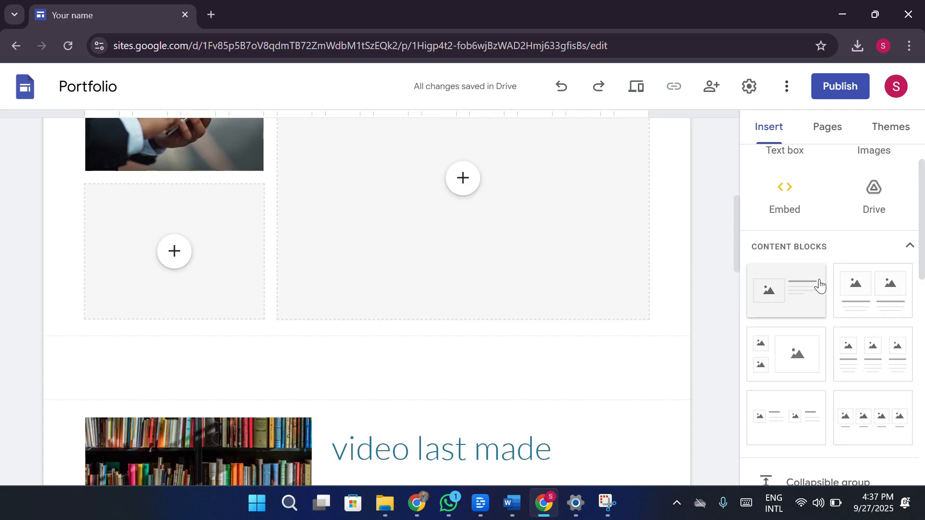
Check the web embed options for the empty section above the Next project button and dismiss them without embedding anything
{"action": "left_click", "coordinate": [868, 316]}
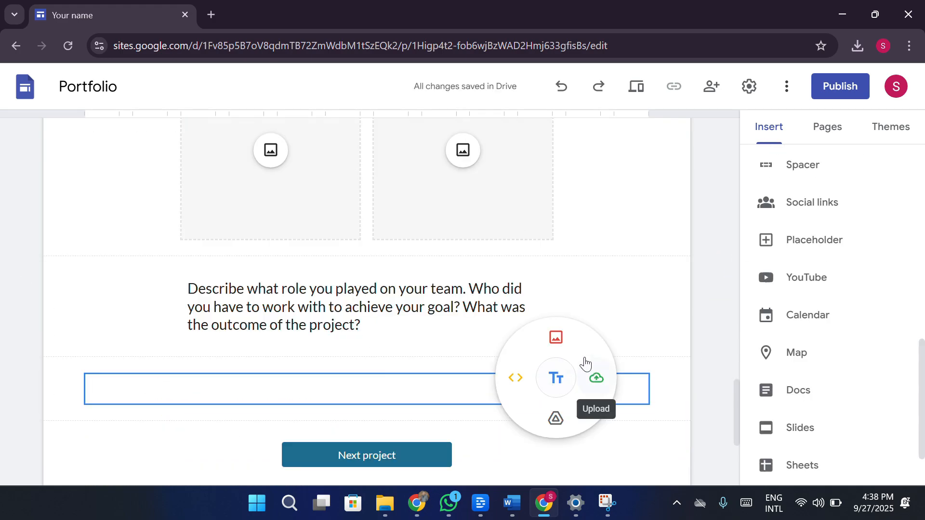
{"action": "left_click", "coordinate": [517, 377]}
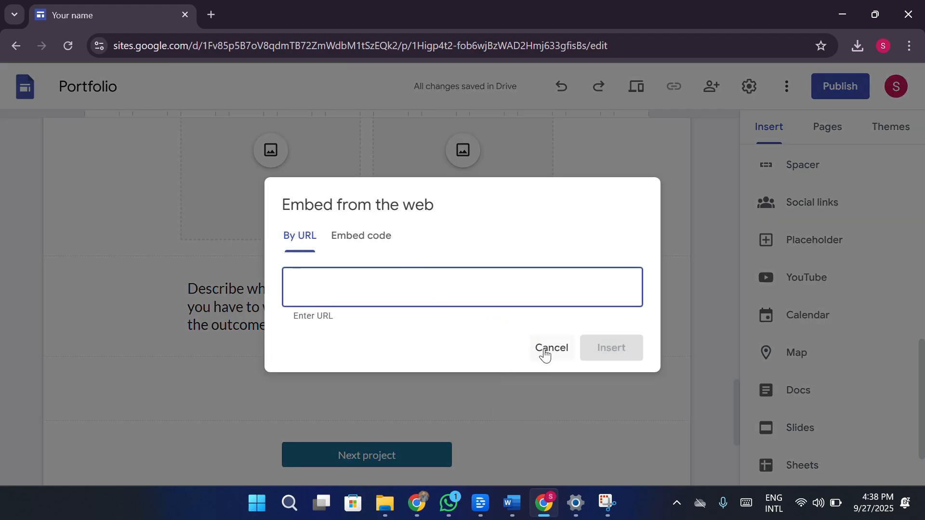
{"action": "left_click", "coordinate": [547, 352]}
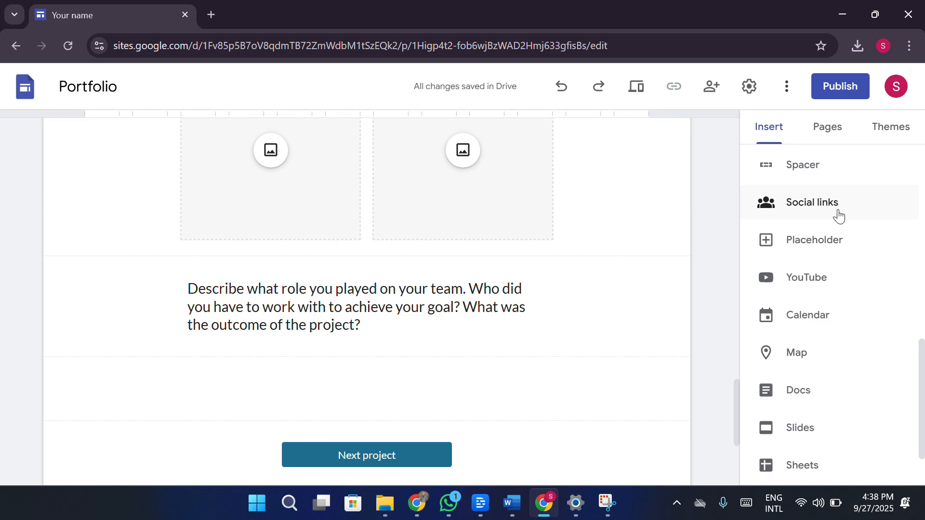
Check the map location picker for inserting a map on the Project page and close it without selecting a location
{"action": "scroll", "coordinate": [843, 366], "scroll_direction": "down", "scroll_amount": 2}
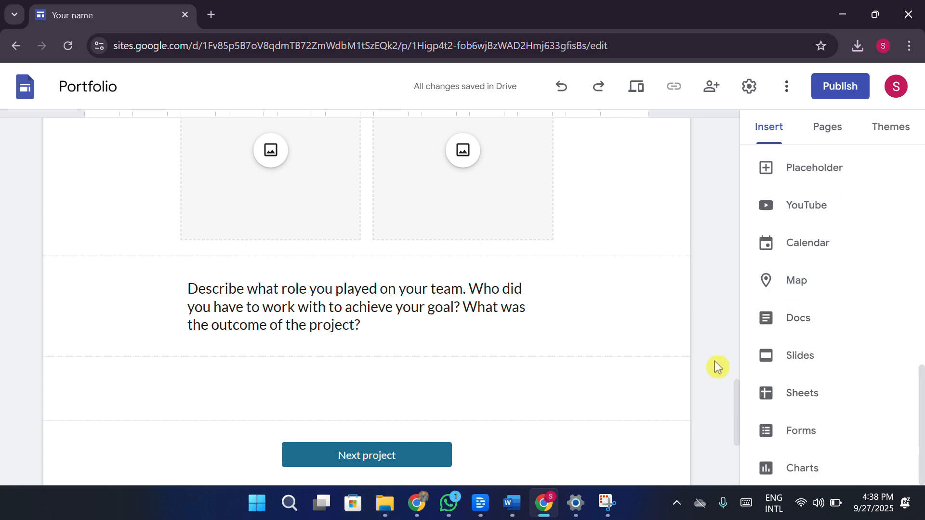
{"action": "left_click", "coordinate": [800, 285]}
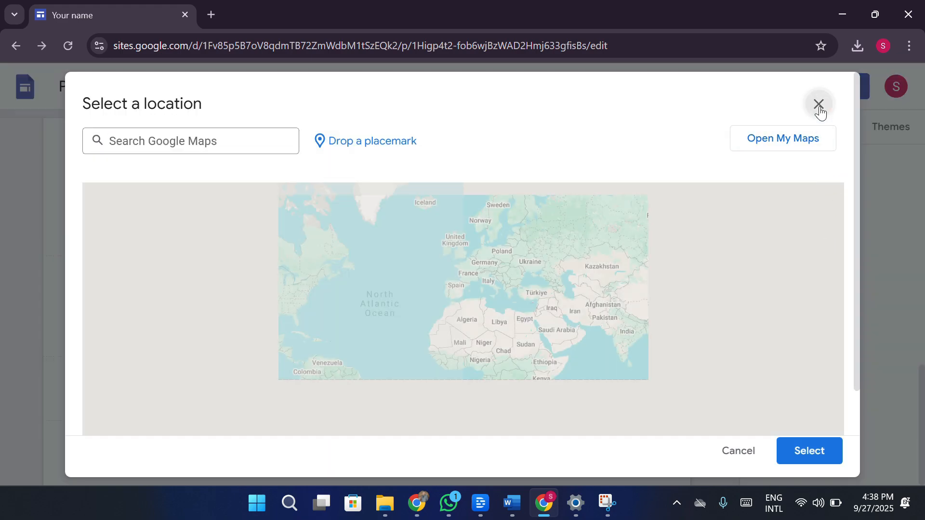
{"action": "left_click", "coordinate": [820, 105]}
{"action": "scroll", "coordinate": [674, 314], "scroll_direction": "down", "scroll_amount": 1}
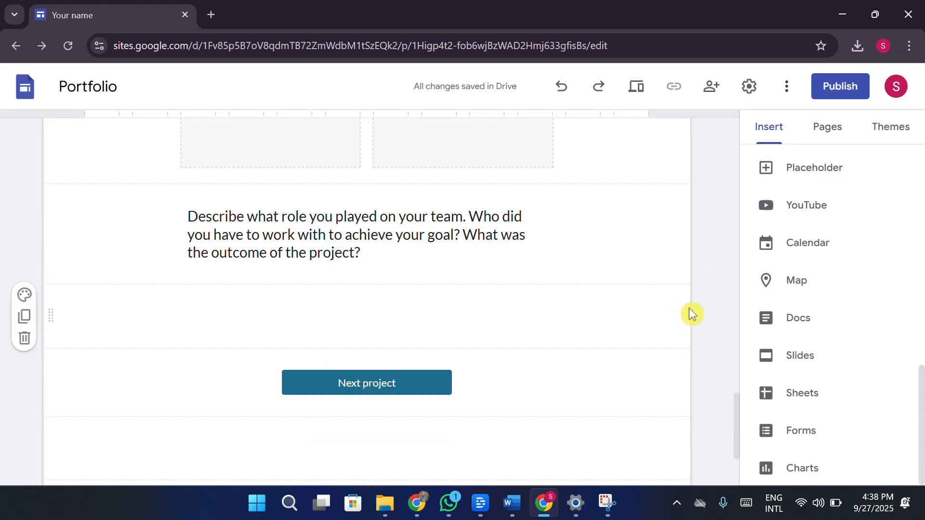
Examine the link fields for inserting social media links and cancel without adding any
{"action": "scroll", "coordinate": [826, 324], "scroll_direction": "up", "scroll_amount": 1}
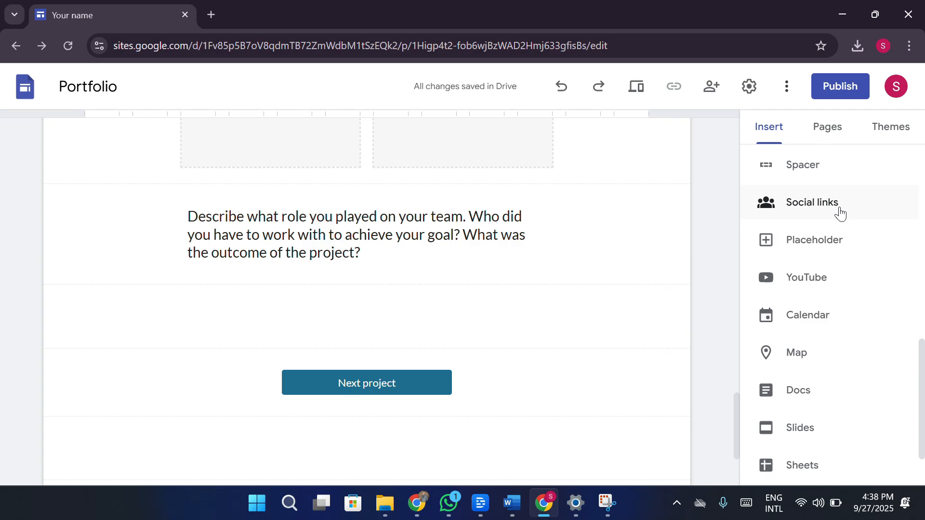
{"action": "left_click", "coordinate": [840, 213]}
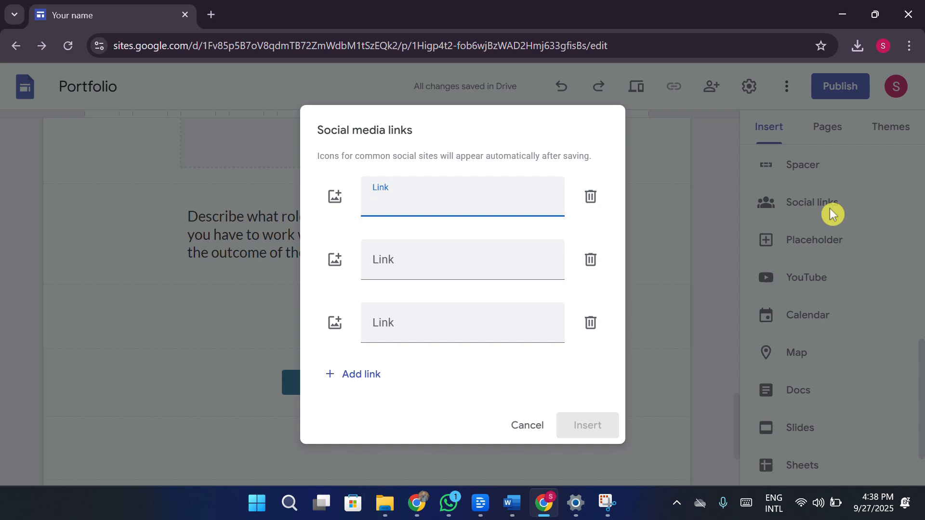
{"action": "left_click", "coordinate": [725, 212]}
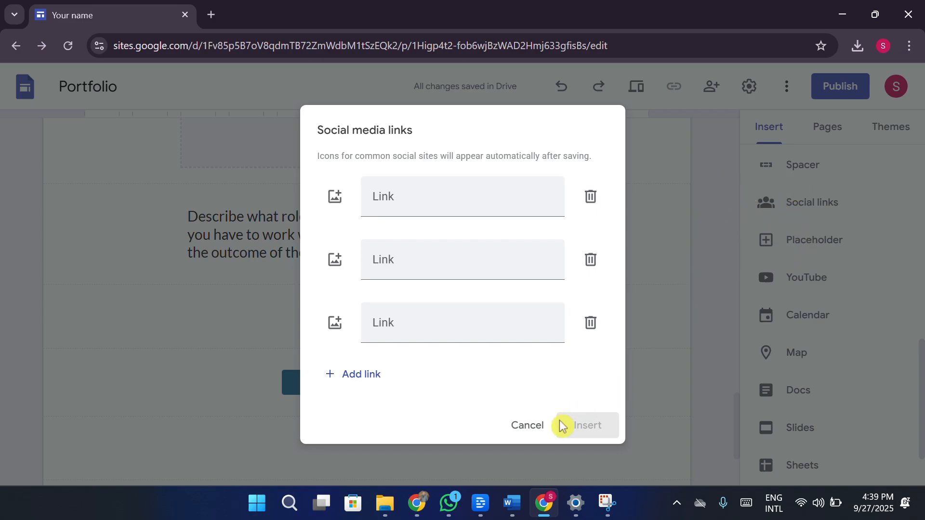
{"action": "left_click", "coordinate": [546, 427]}
Return to the start of the Project page and switch to editing the Home page
{"action": "scroll", "coordinate": [657, 316], "scroll_direction": "up", "scroll_amount": 5}
{"action": "scroll", "coordinate": [659, 317], "scroll_direction": "up", "scroll_amount": 10}
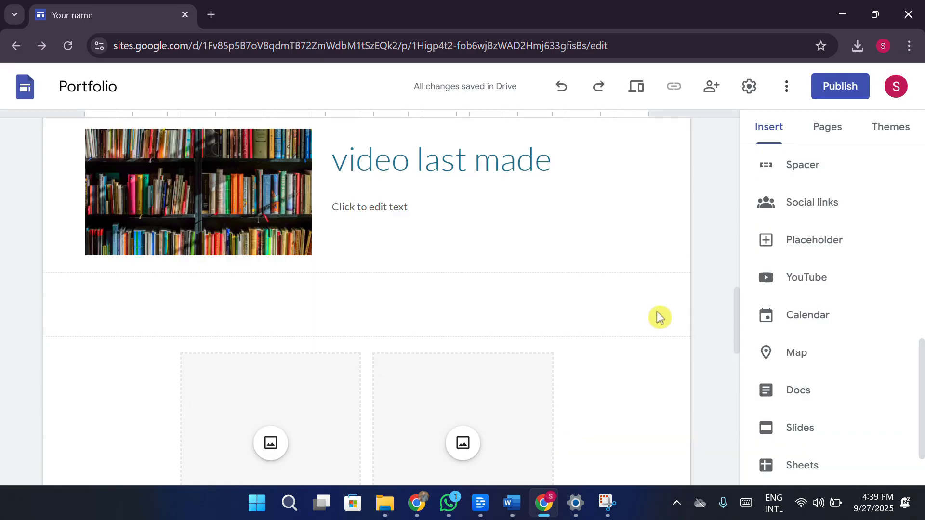
{"action": "scroll", "coordinate": [660, 317], "scroll_direction": "up", "scroll_amount": 5}
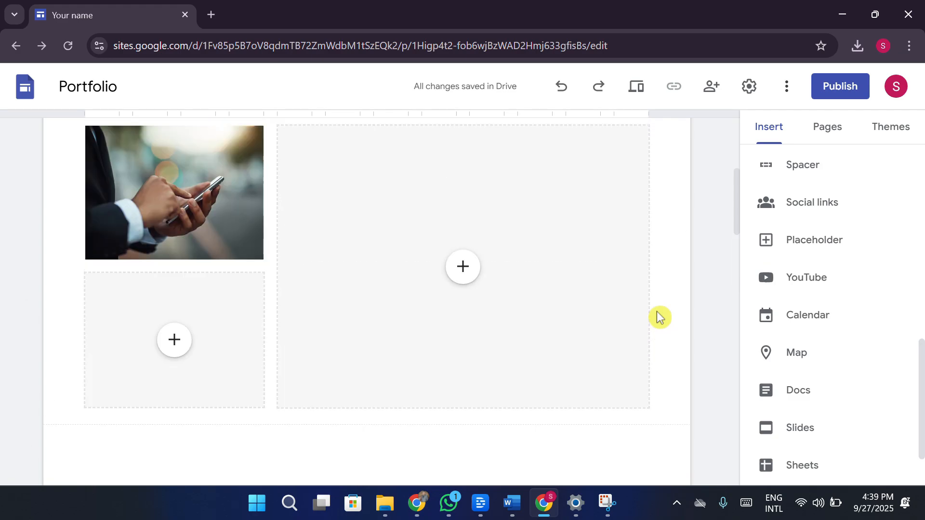
{"action": "scroll", "coordinate": [660, 317], "scroll_direction": "up", "scroll_amount": 5}
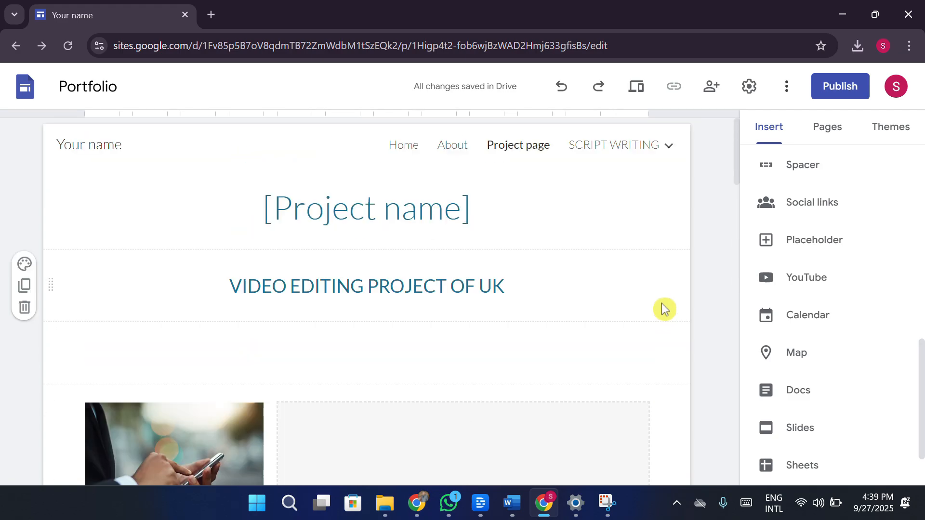
{"action": "left_click", "coordinate": [826, 125]}
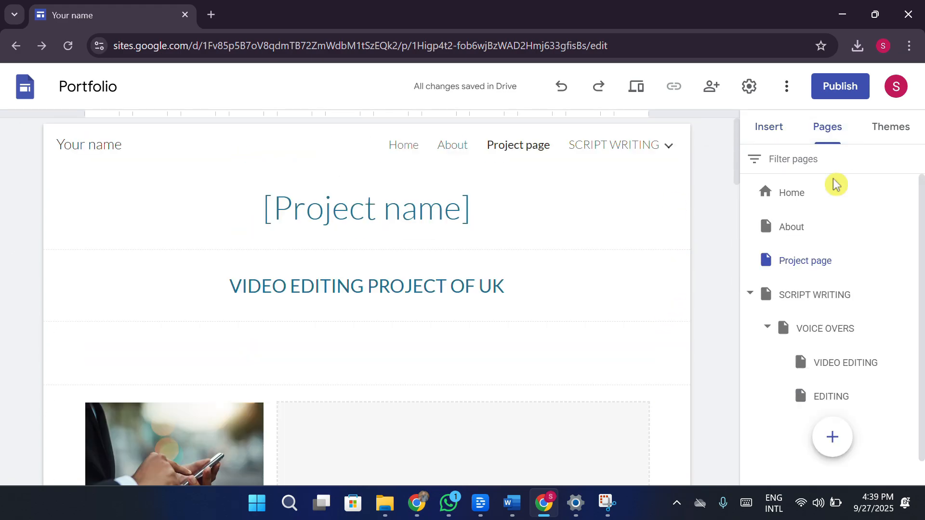
{"action": "left_click", "coordinate": [803, 198]}
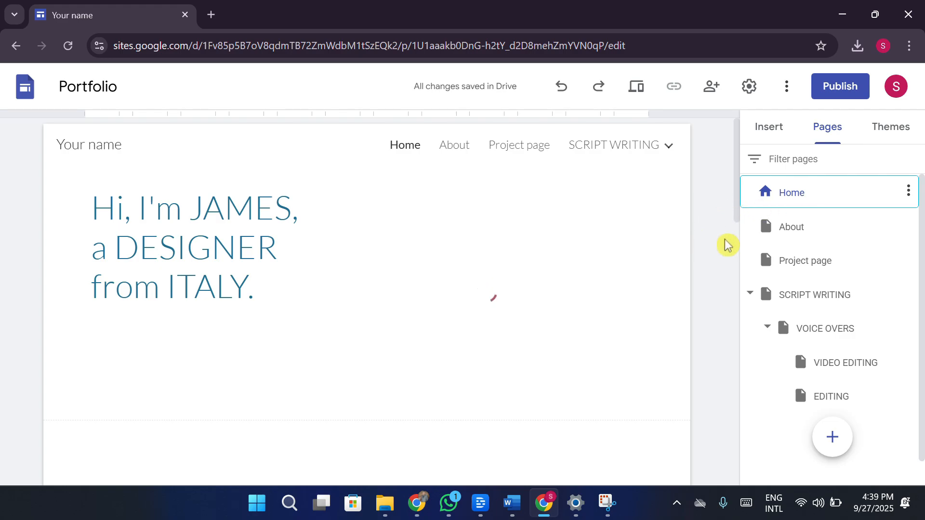
Check the quick-insert options in the empty section above Selected work on the Home page and dismiss them
{"action": "scroll", "coordinate": [521, 365], "scroll_direction": "down", "scroll_amount": 1}
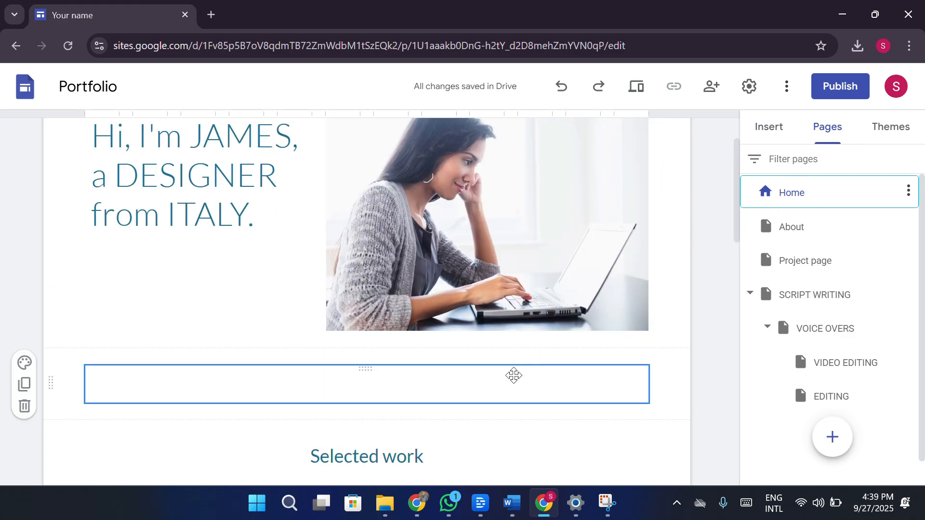
{"action": "left_click", "coordinate": [509, 382]}
{"action": "left_click", "coordinate": [609, 361]}
{"action": "double_click", "coordinate": [610, 362]}
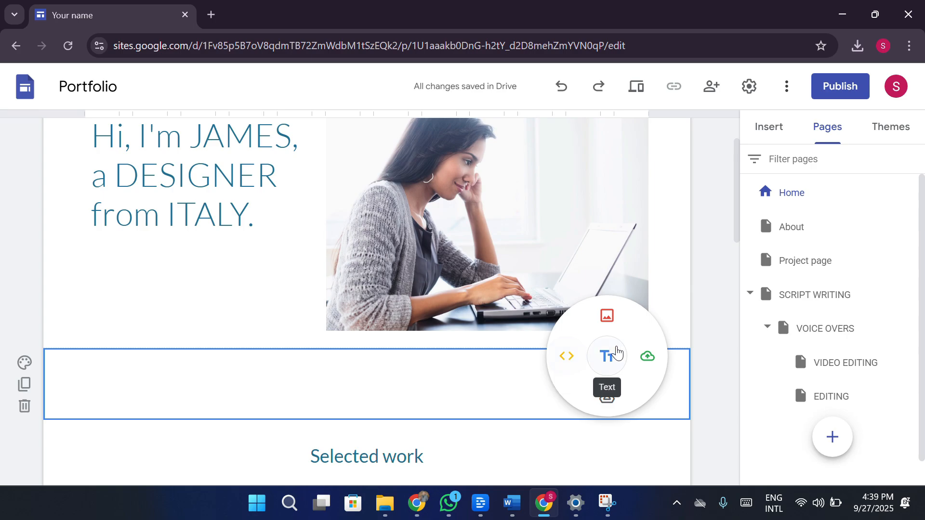
{"action": "left_click", "coordinate": [713, 311]}
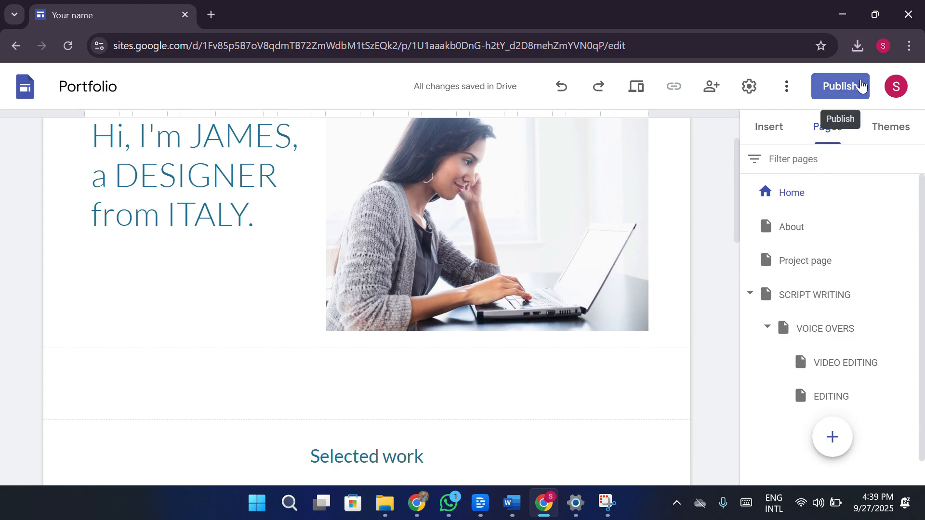
Examine the publishing options and the custom domain settings for using an existing domain, and close the settings
{"action": "left_click", "coordinate": [862, 85]}
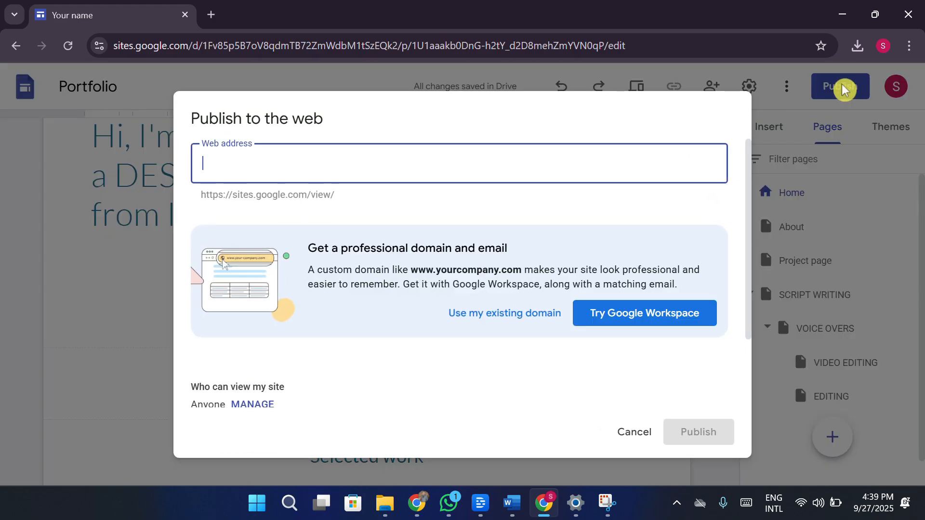
{"action": "left_click", "coordinate": [517, 201]}
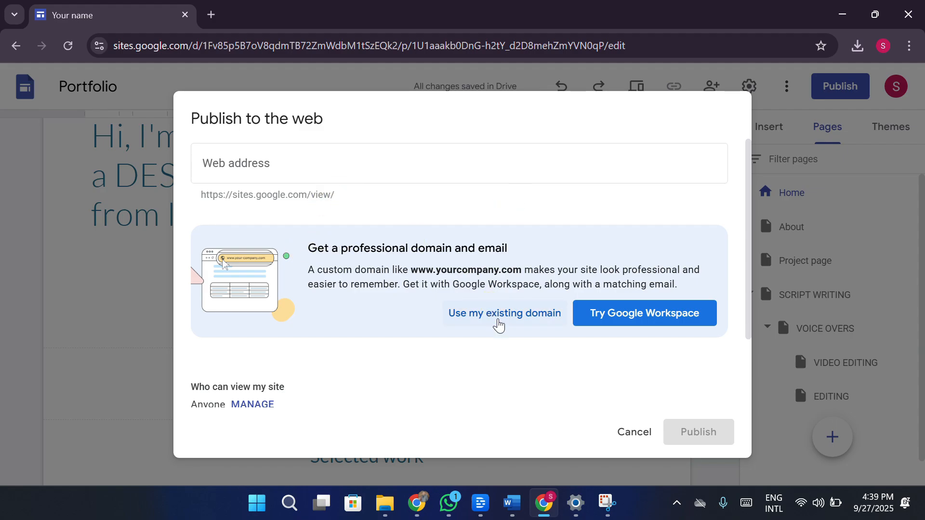
{"action": "left_click", "coordinate": [523, 324]}
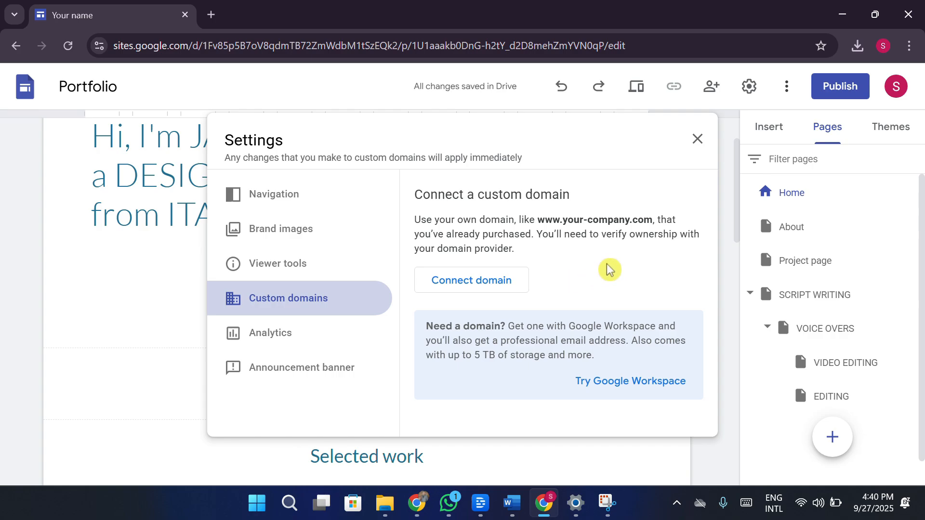
{"action": "left_click", "coordinate": [698, 139]}
Review the web address and viewer options for publishing the site again and cancel without publishing
{"action": "left_click", "coordinate": [840, 86]}
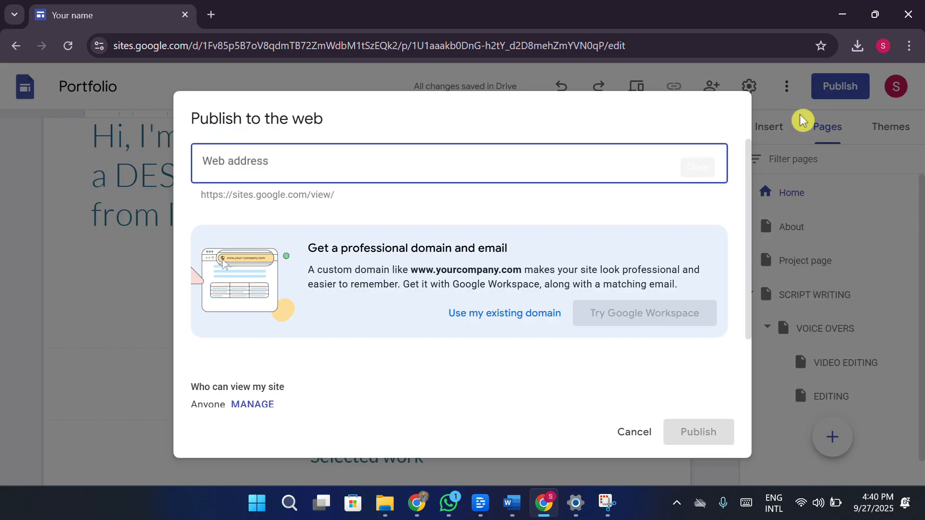
{"action": "left_click", "coordinate": [532, 137]}
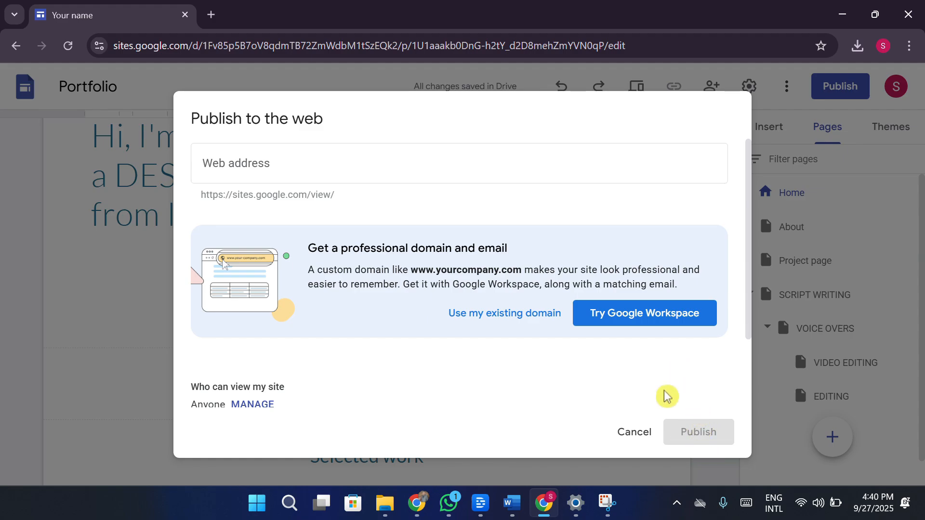
{"action": "left_click", "coordinate": [638, 430]}
Review the Home page from its introduction to the Selected work section, and minimise the browser window
{"action": "scroll", "coordinate": [554, 262], "scroll_direction": "up", "scroll_amount": 2}
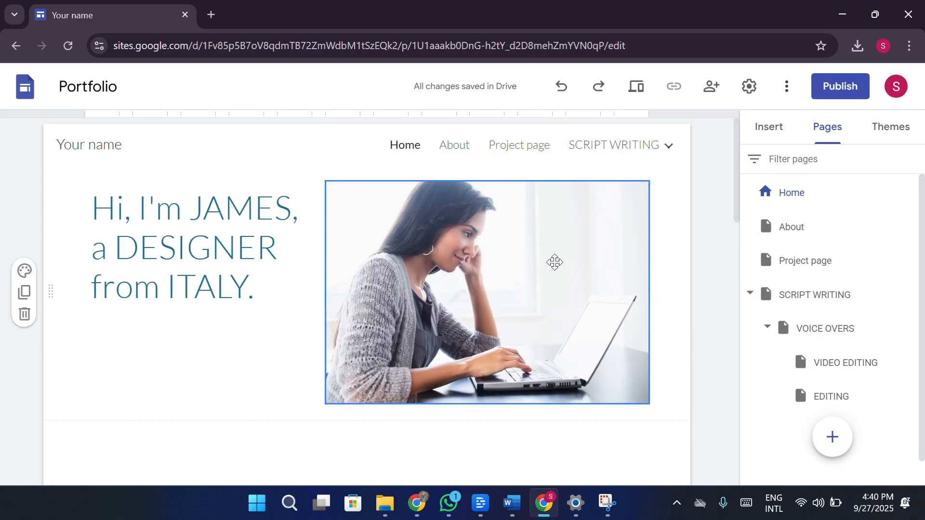
{"action": "scroll", "coordinate": [508, 228], "scroll_direction": "down", "scroll_amount": 3}
{"action": "scroll", "coordinate": [508, 229], "scroll_direction": "down", "scroll_amount": 12}
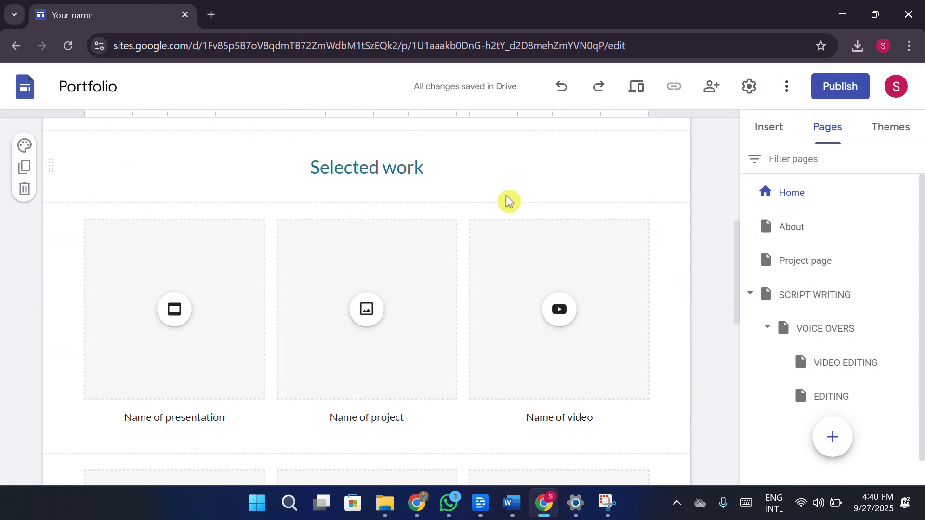
{"action": "scroll", "coordinate": [626, 251], "scroll_direction": "up", "scroll_amount": 8}
{"action": "scroll", "coordinate": [616, 249], "scroll_direction": "up", "scroll_amount": 5}
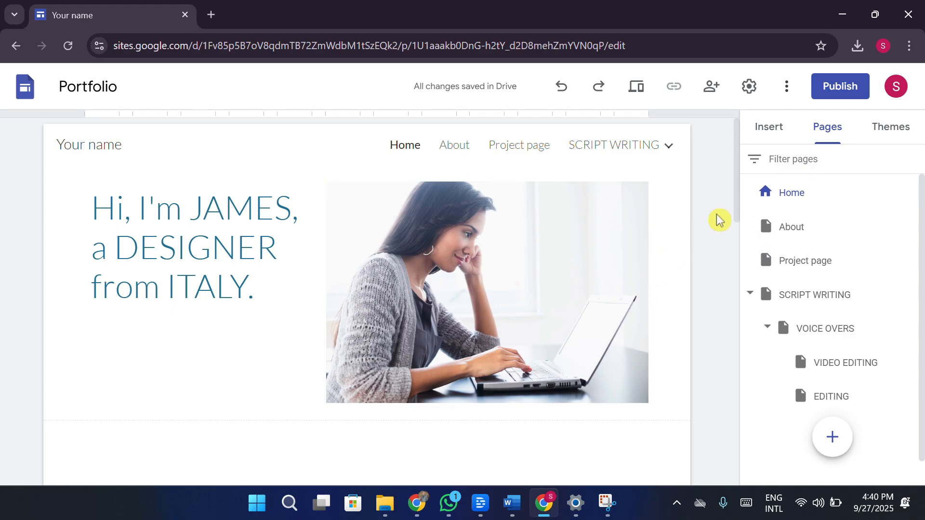
{"action": "left_click", "coordinate": [843, 14]}
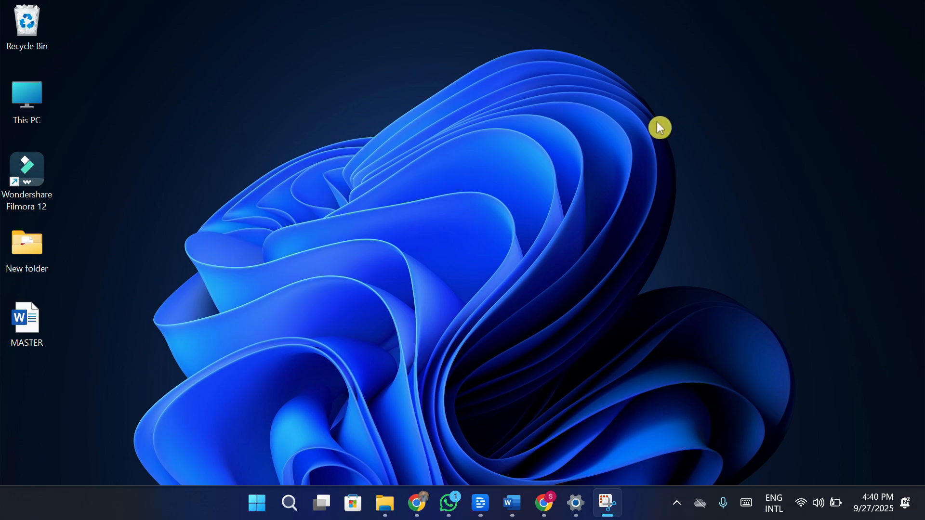